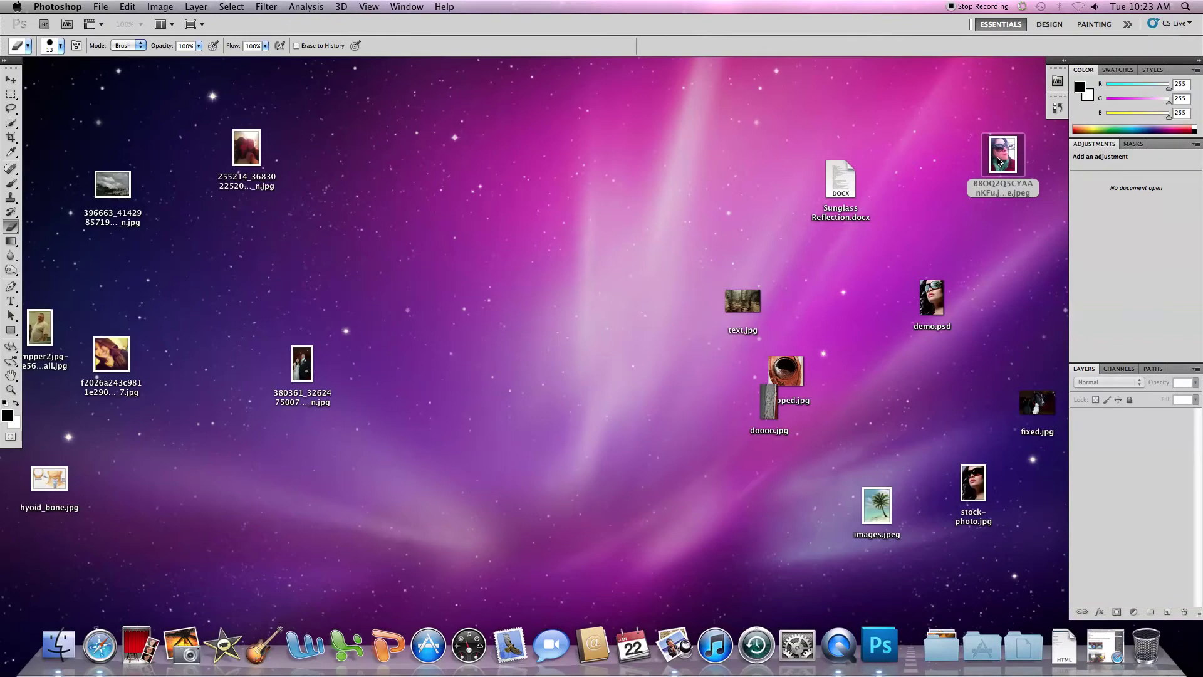
- Open the BBOQ2Q5CYAAnKFu portrait photo from the desktop and enlarge its document window around the image
drag(994, 189, 881, 643)
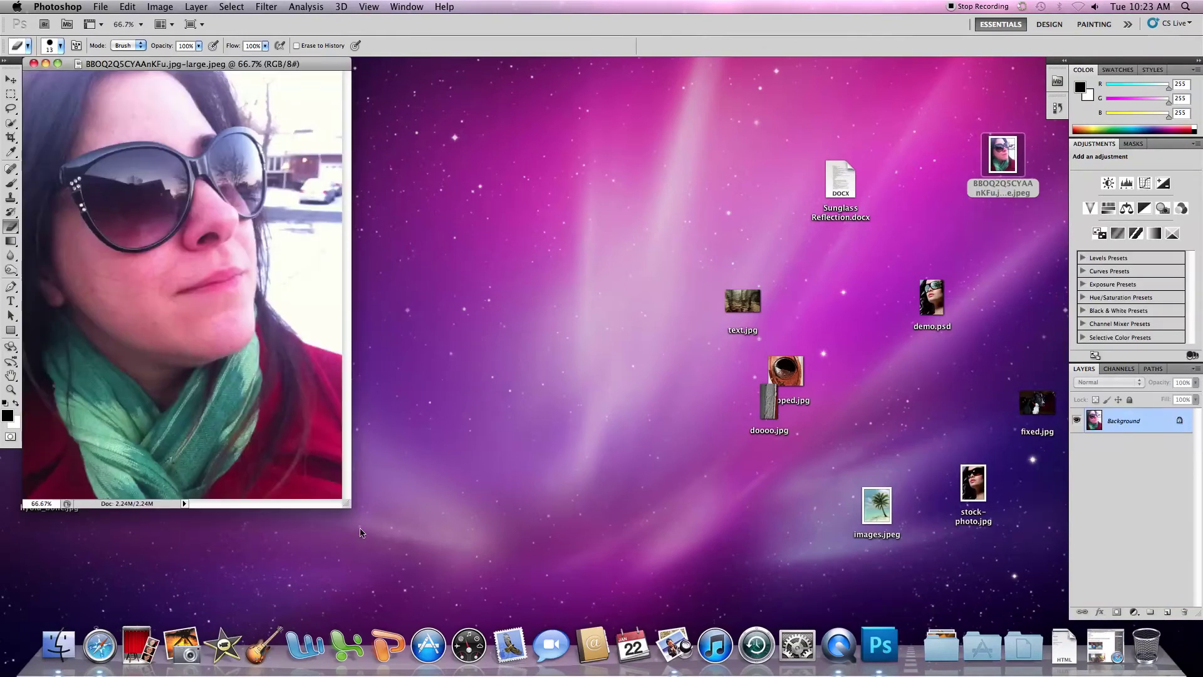
drag(349, 505, 381, 523)
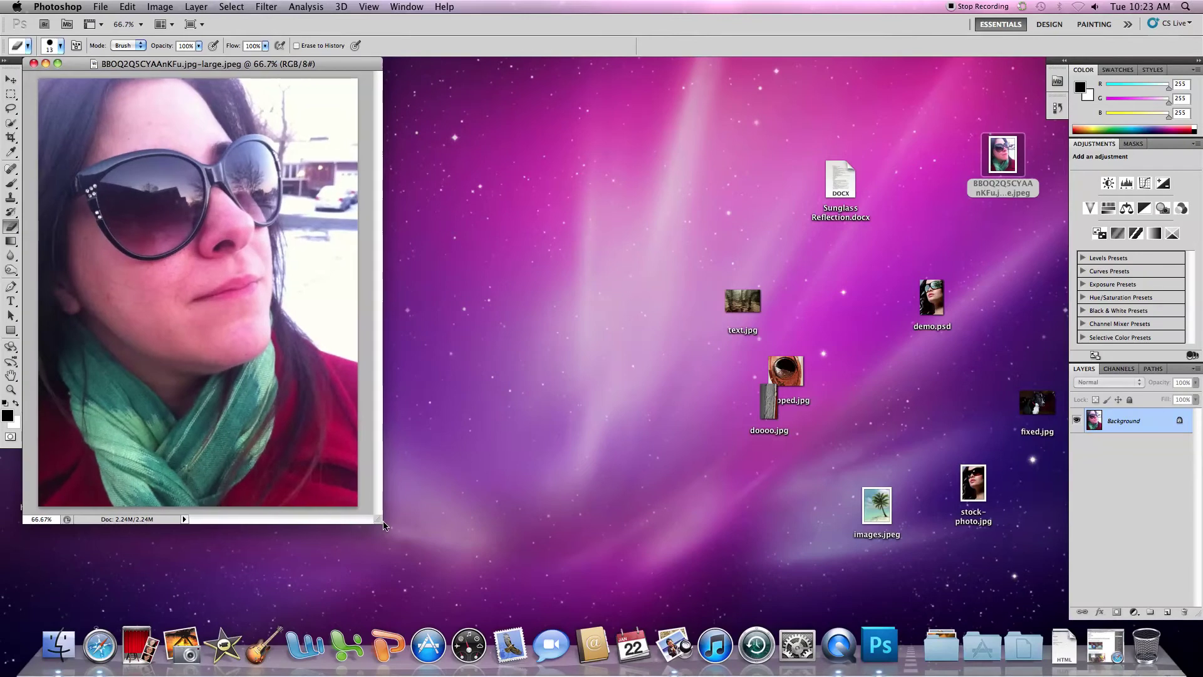
- Outline the large sunglass lens nearest the camera as a closed selection with the Magnetic Lasso tool
click(10, 115)
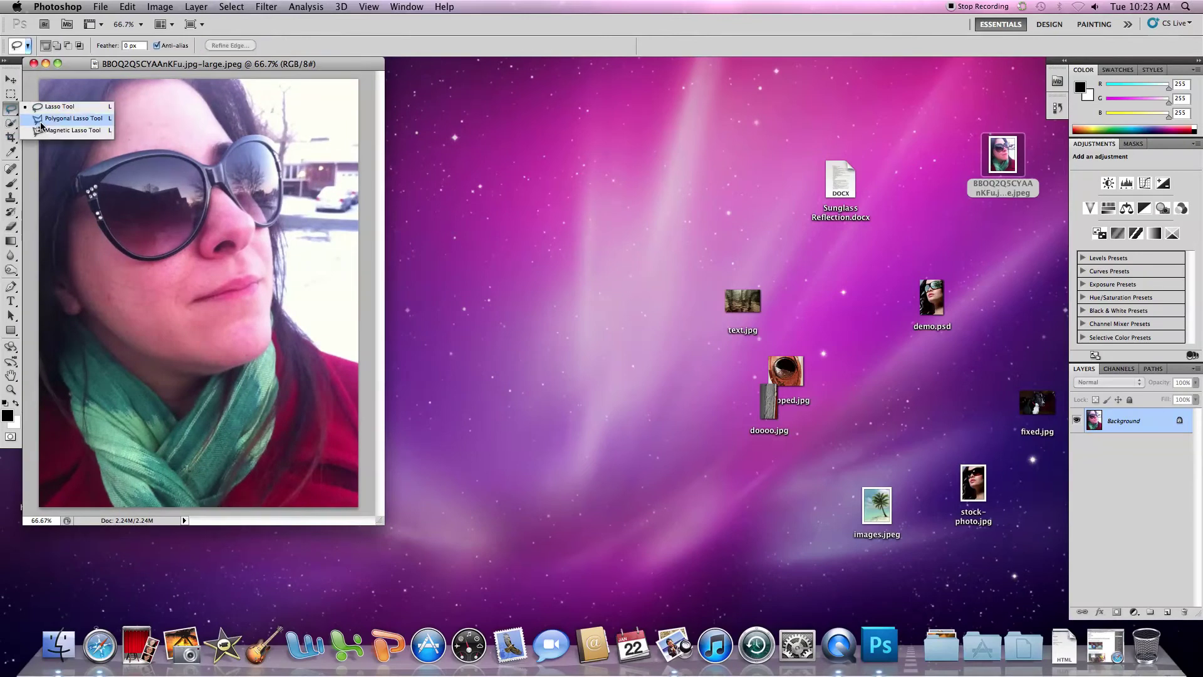
click(66, 130)
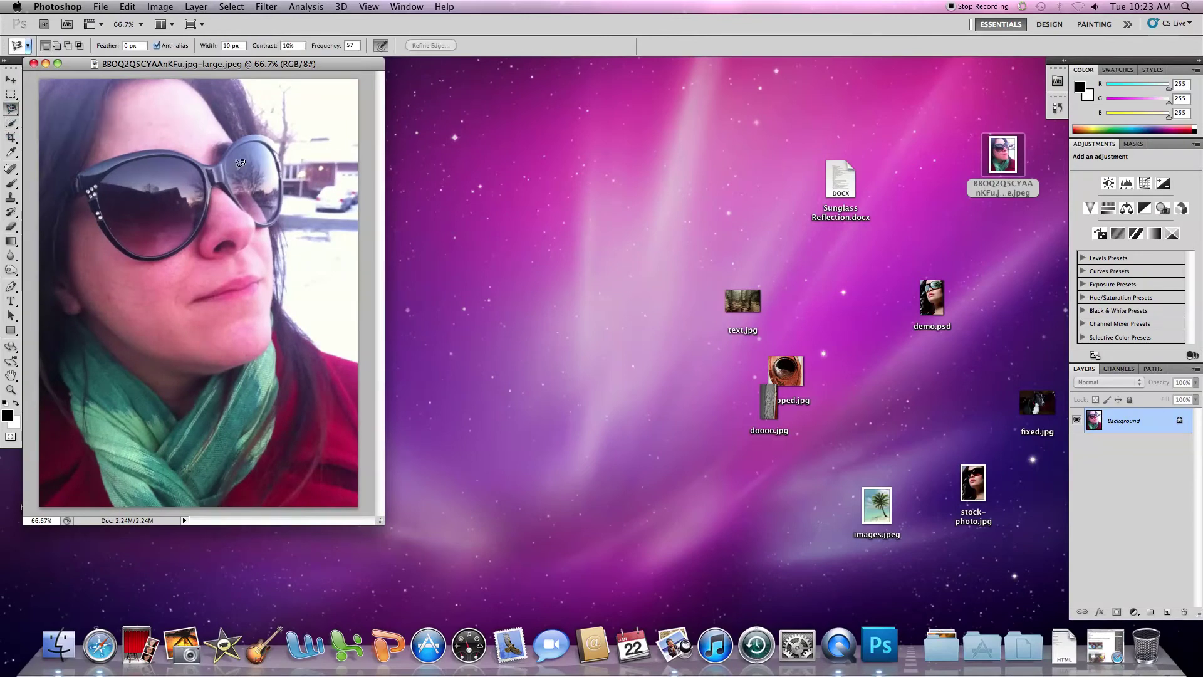
click(105, 176)
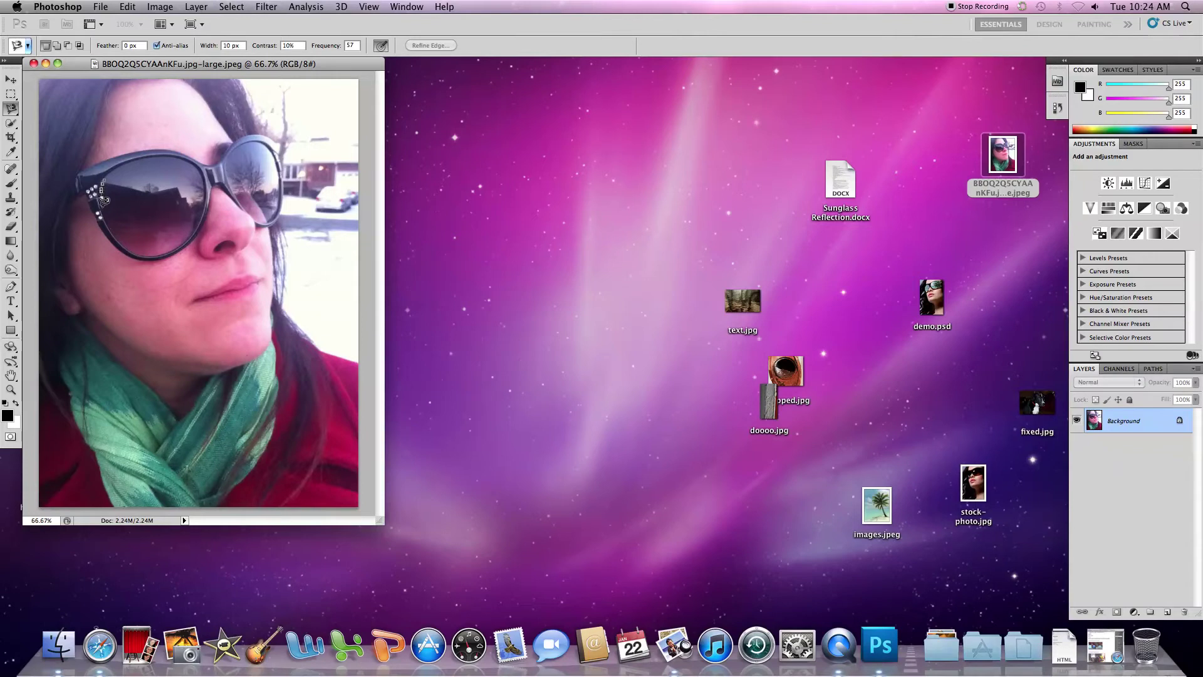
drag(105, 209, 120, 232)
mouse_move(171, 242)
mouse_down()
mouse_move(198, 205)
mouse_move(191, 162)
mouse_move(173, 152)
mouse_move(187, 155)
mouse_up()
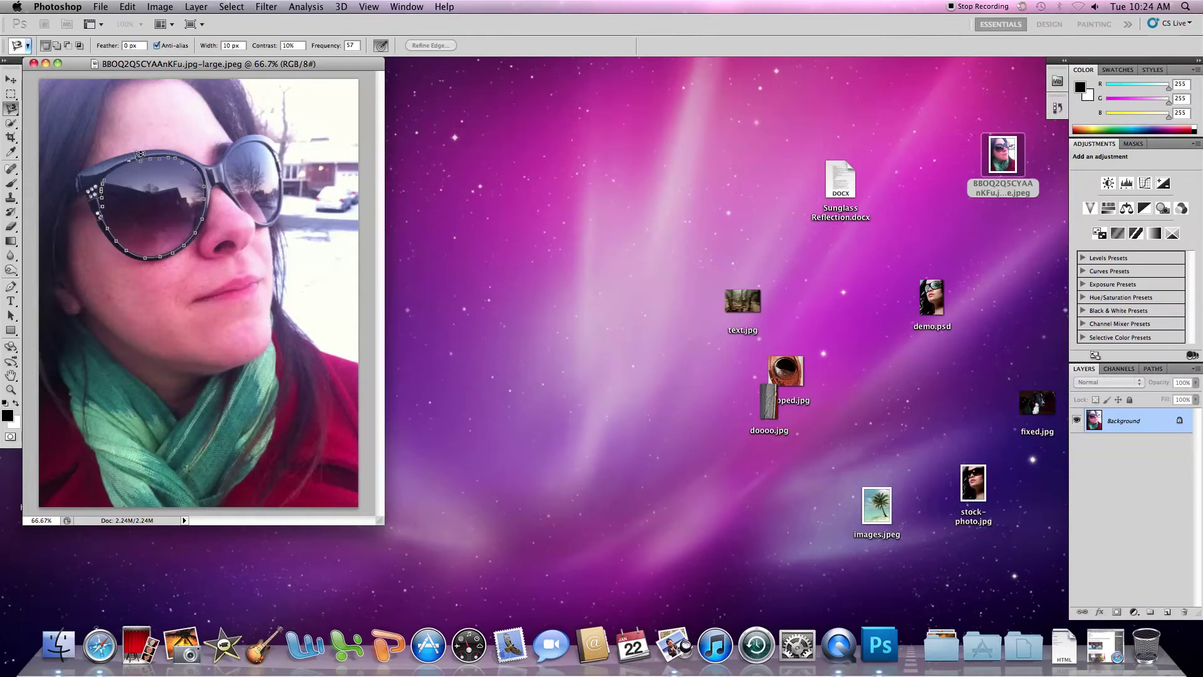
click(105, 176)
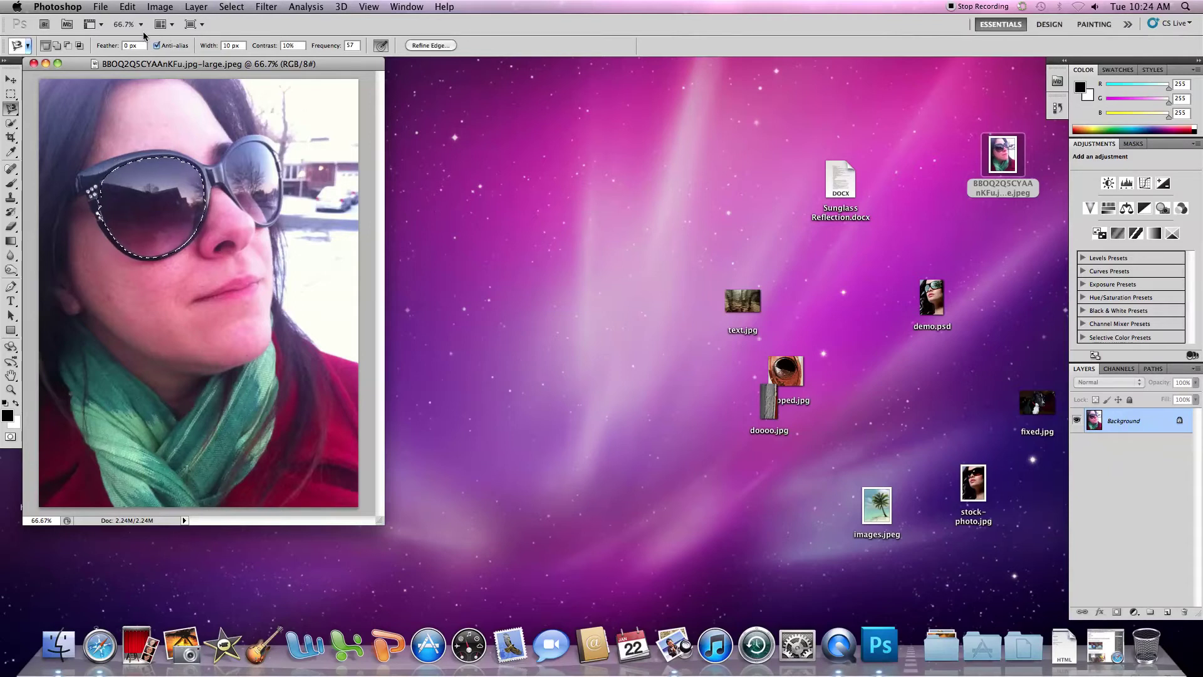
- Create a new layer named "left lens" while keeping the lens selection active
click(197, 6)
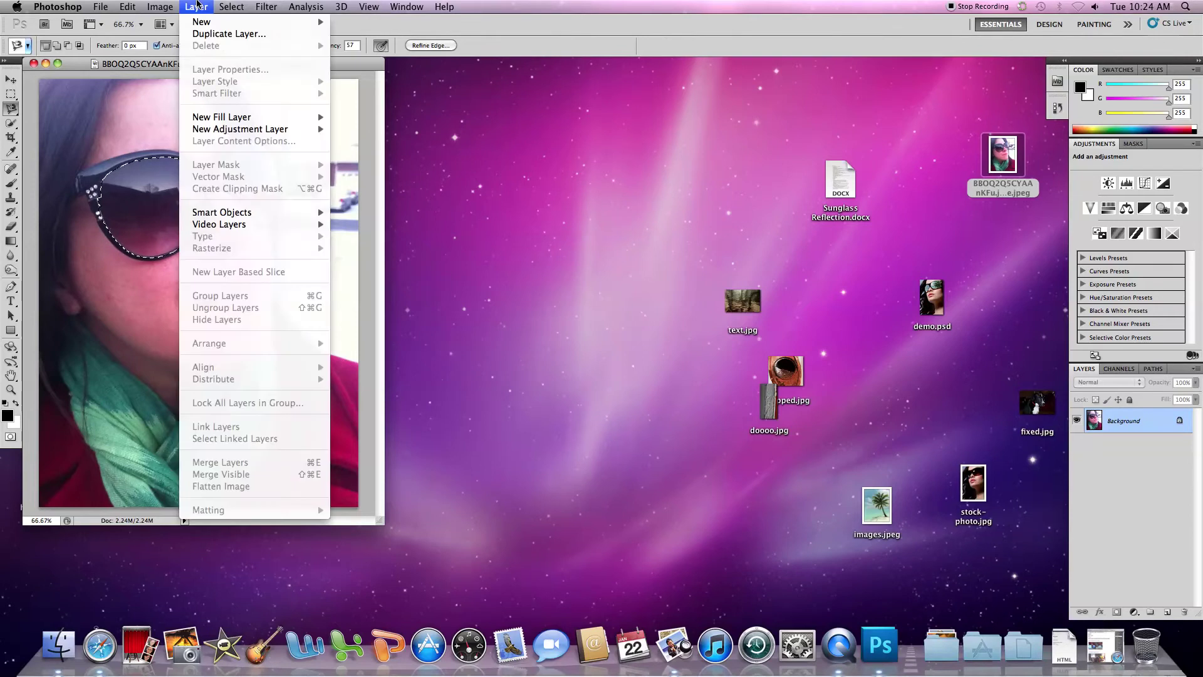
mouse_move(207, 23)
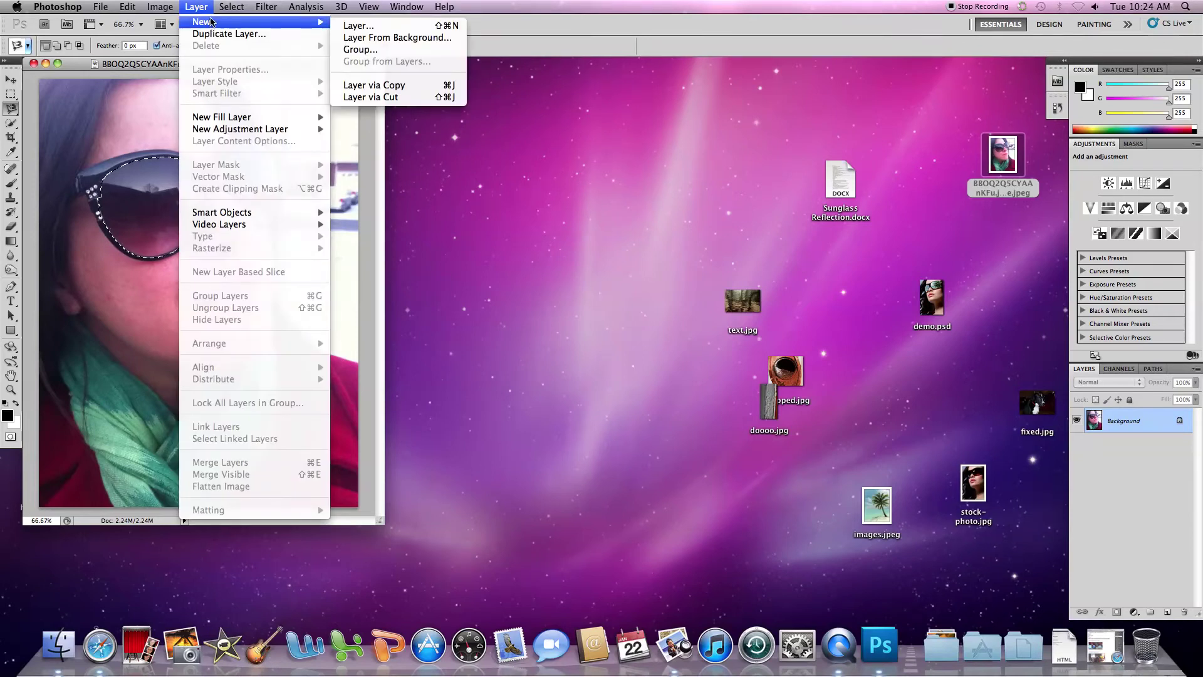
click(370, 26)
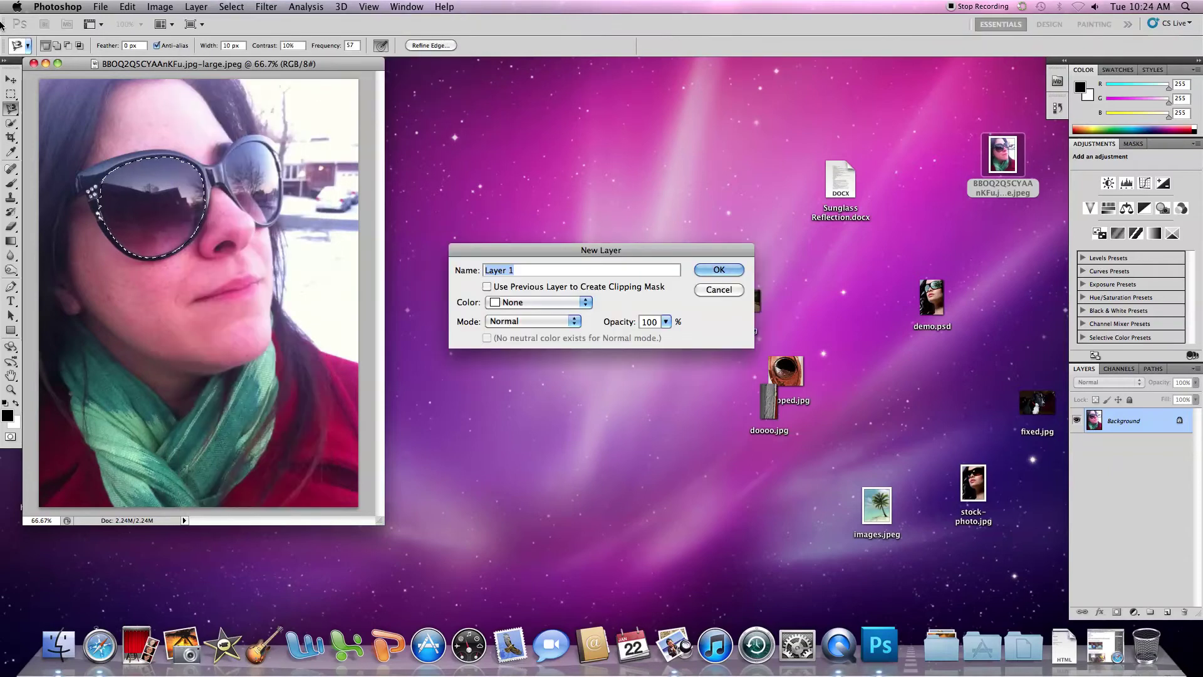
key(BackSpace)
text(left lens)
key(Return)
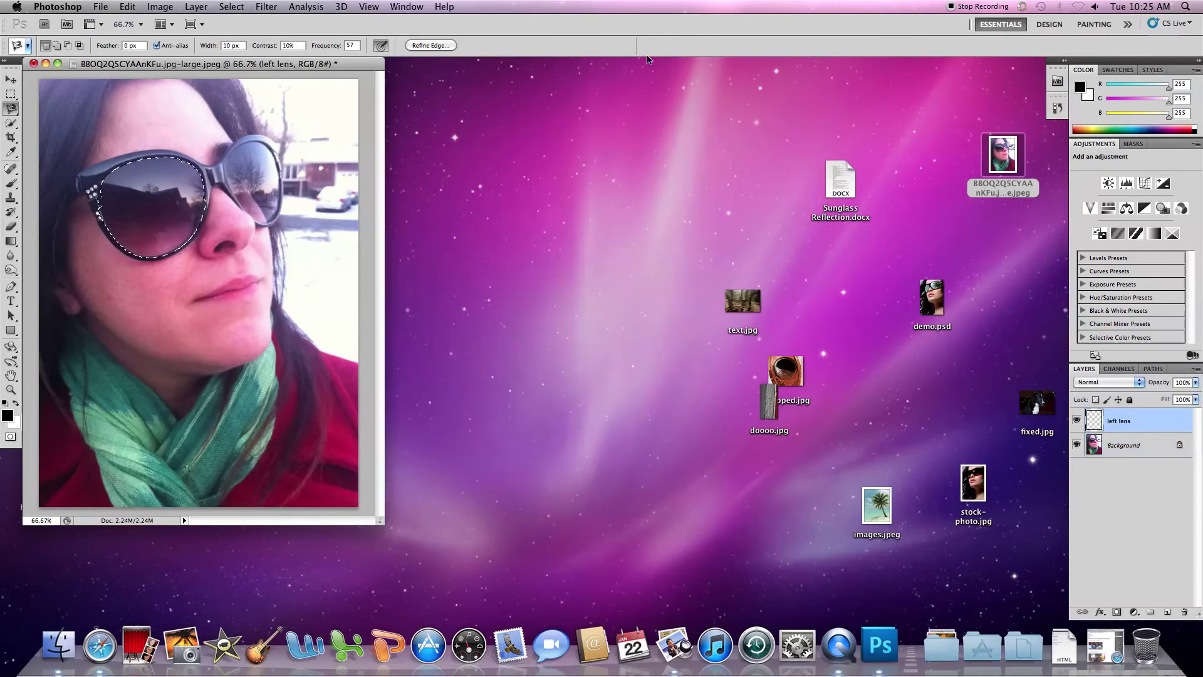
- Fill the lens selection with black on the left lens layer
click(1079, 90)
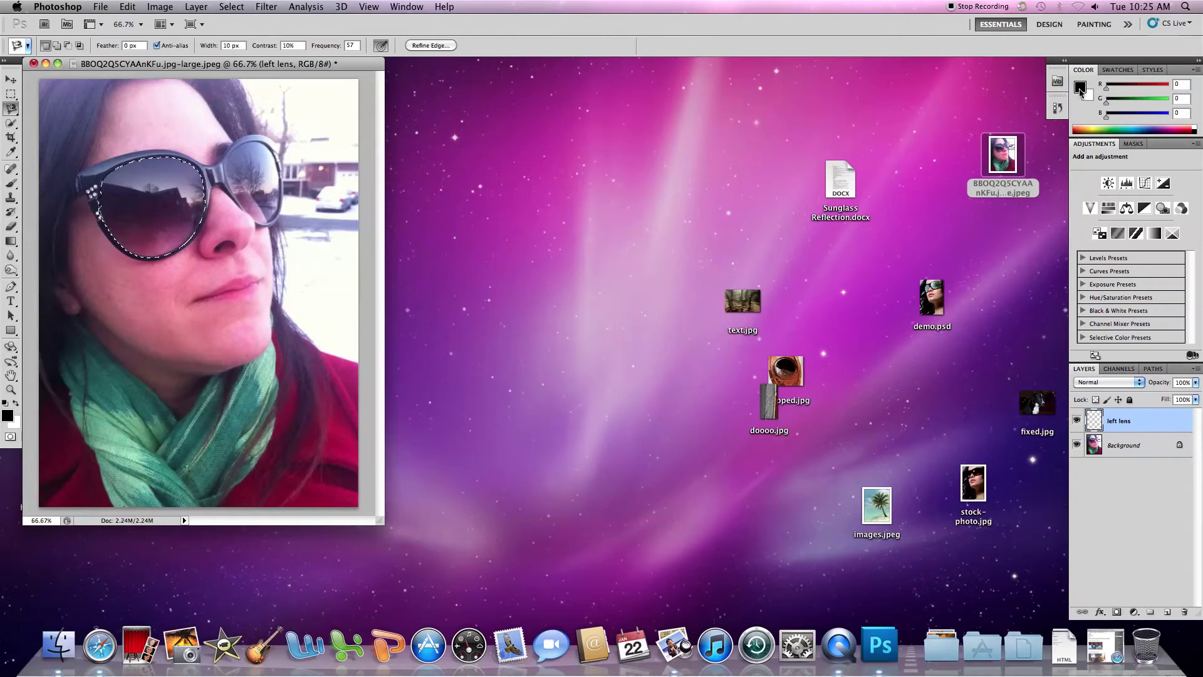
click(1090, 100)
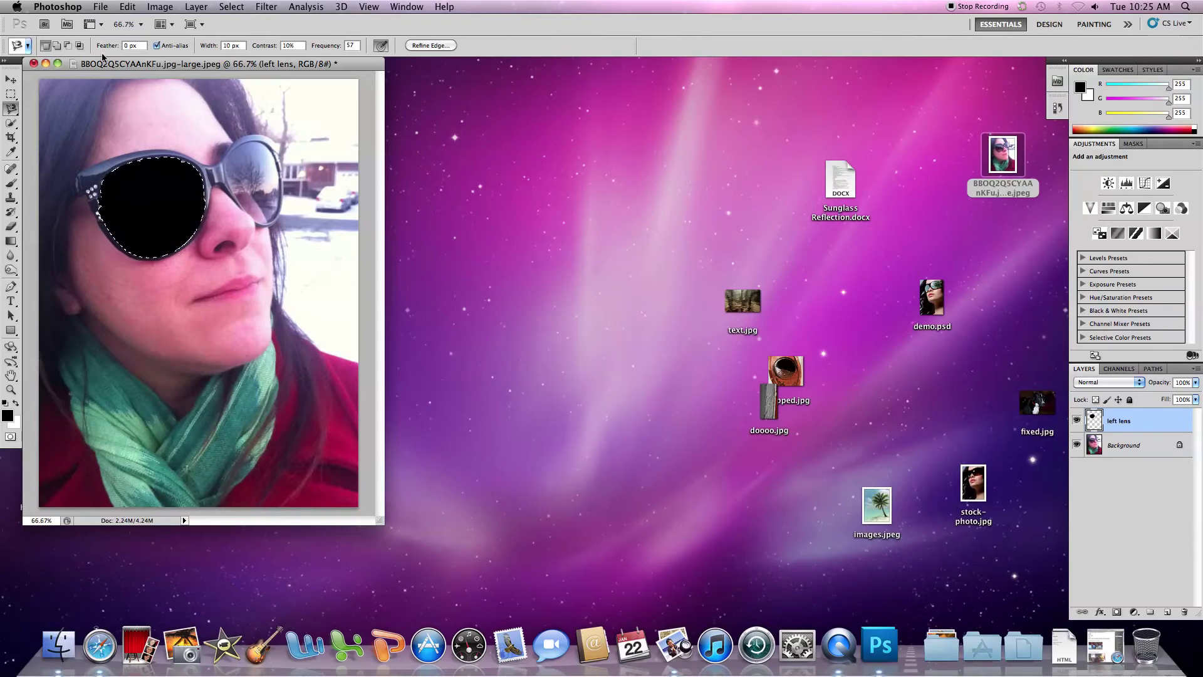
- Open the cloudy sky photo from the desktop and arrange it in its own window beside the portrait
click(488, 202)
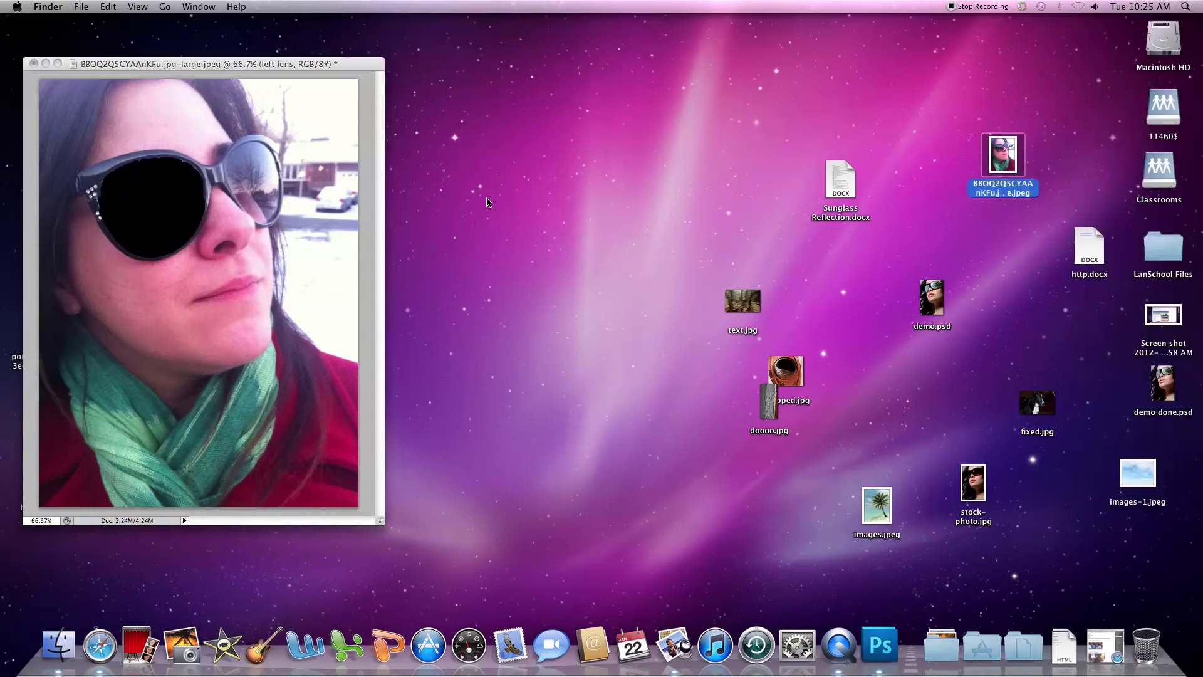
click(282, 63)
drag(282, 63, 503, 84)
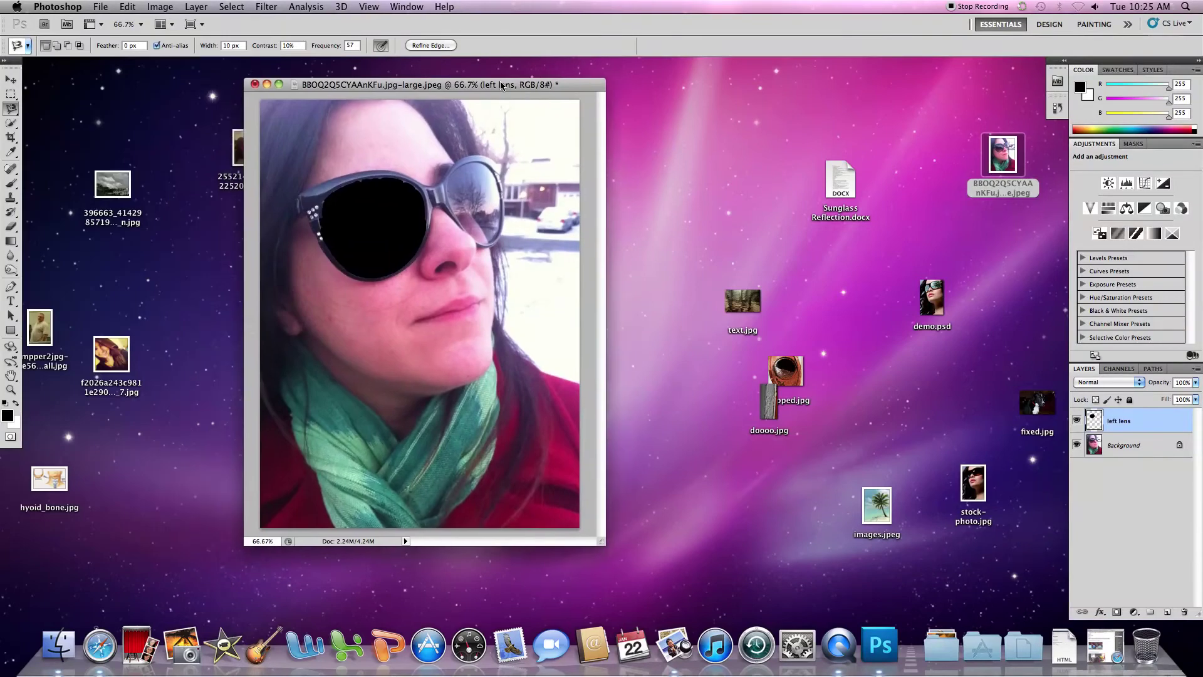
drag(101, 190, 871, 644)
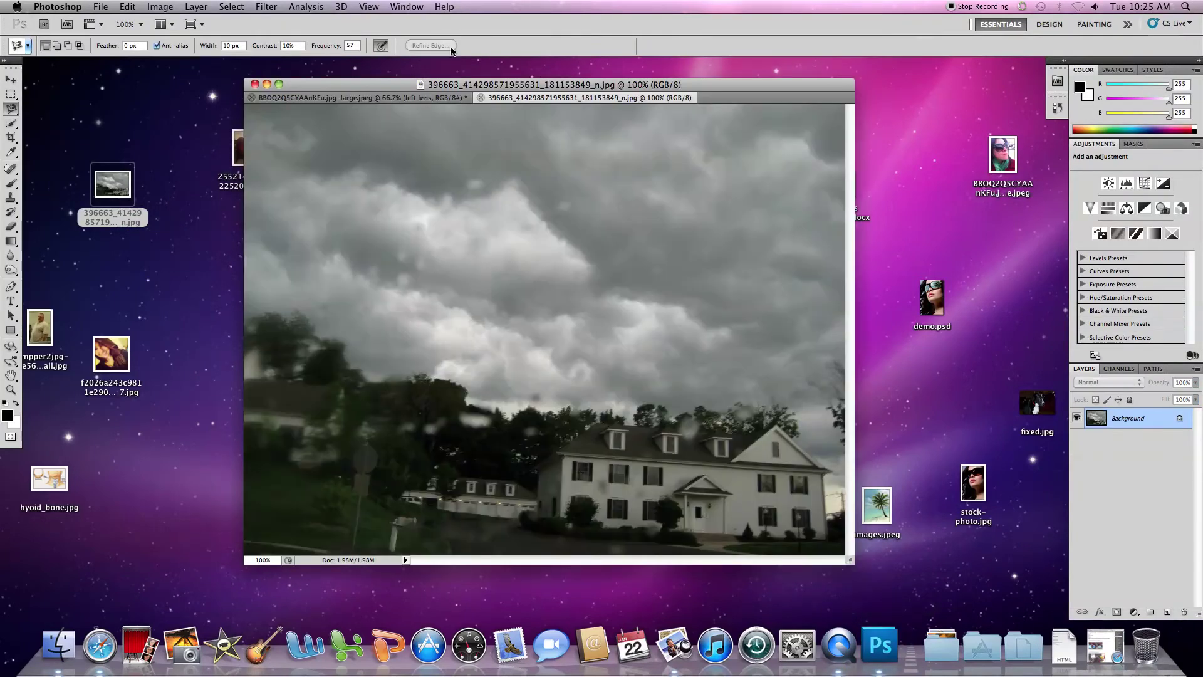
drag(465, 88, 652, 65)
drag(577, 82, 332, 103)
mouse_move(768, 64)
mouse_down()
mouse_move(731, 125)
mouse_move(764, 69)
mouse_move(794, 64)
mouse_move(483, 188)
mouse_move(384, 164)
mouse_move(373, 141)
mouse_move(373, 113)
mouse_move(776, 115)
mouse_move(849, 79)
mouse_up()
- Copy the cloudy sky image into the portrait as a new layer over the face, and minimize the sky photo's window
click(820, 279)
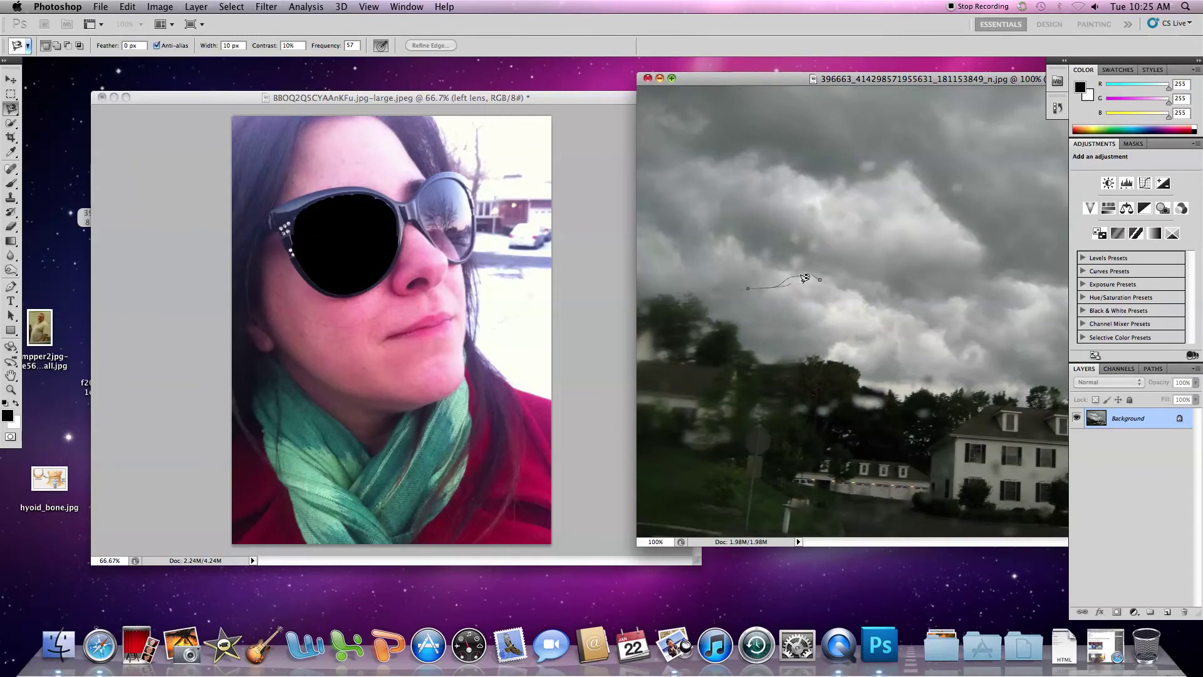
key(Escape)
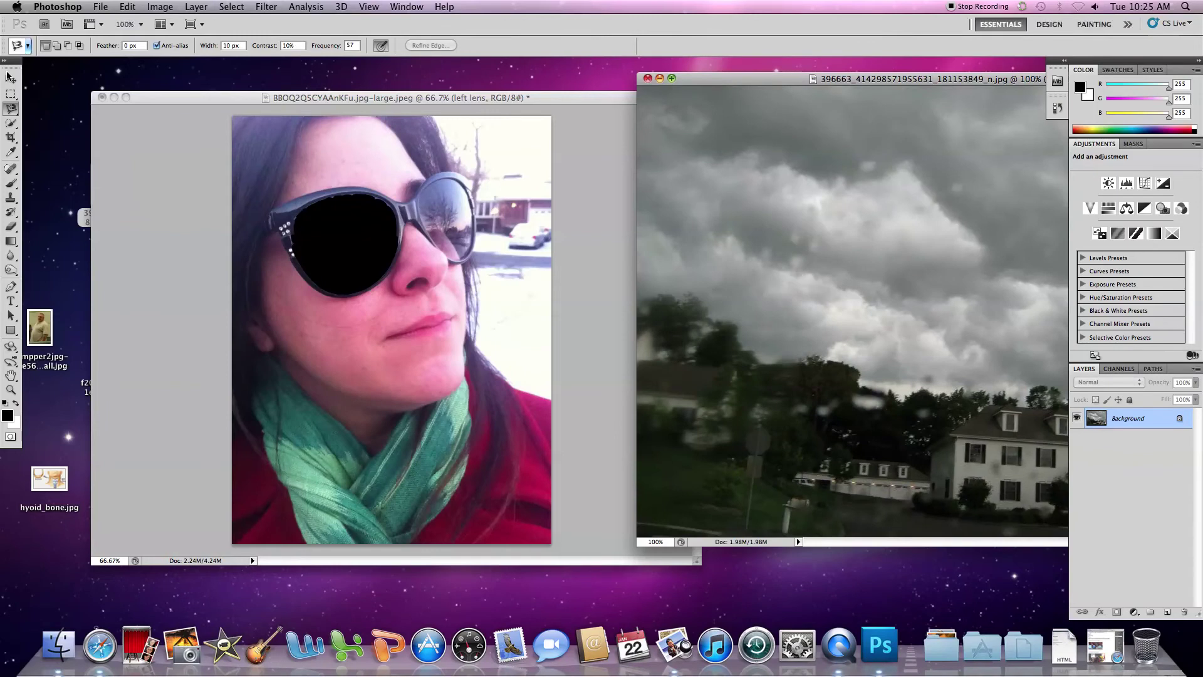
click(10, 76)
drag(786, 262, 348, 289)
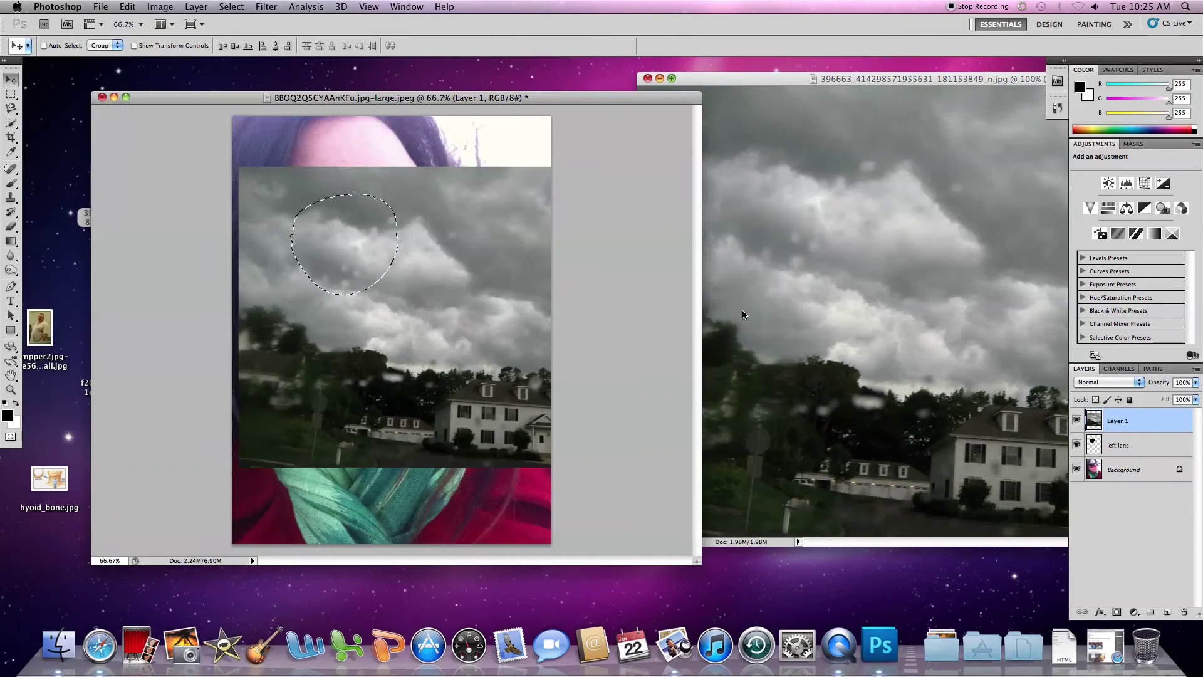
click(660, 78)
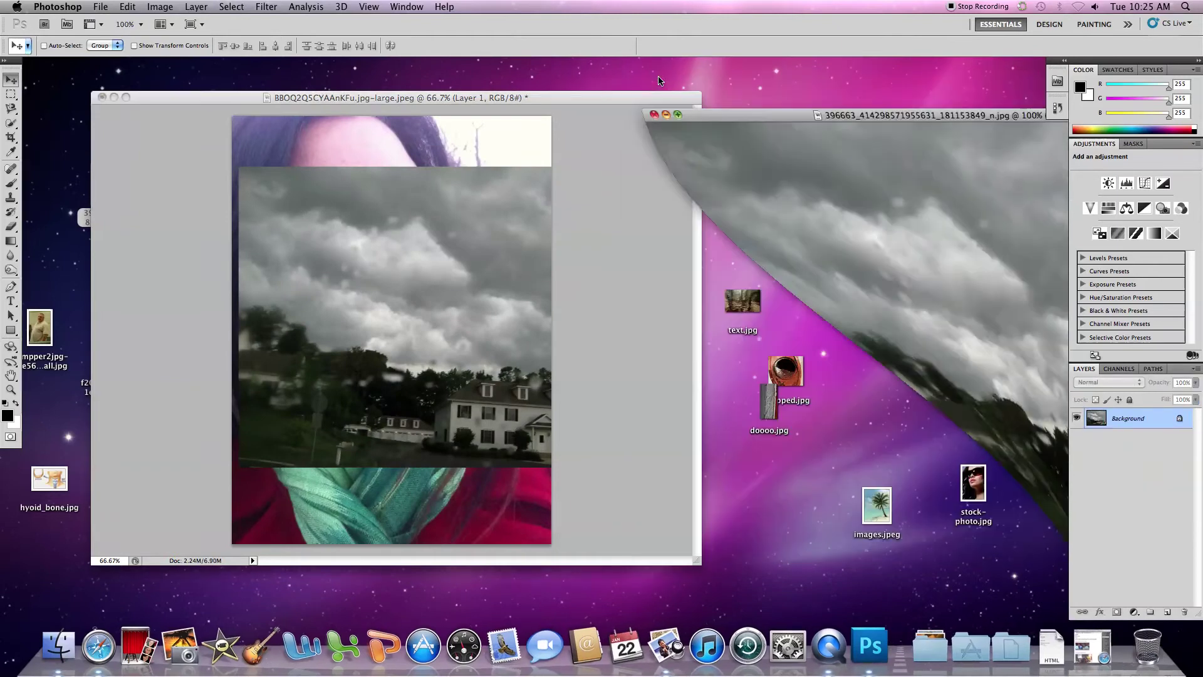
drag(625, 99, 614, 84)
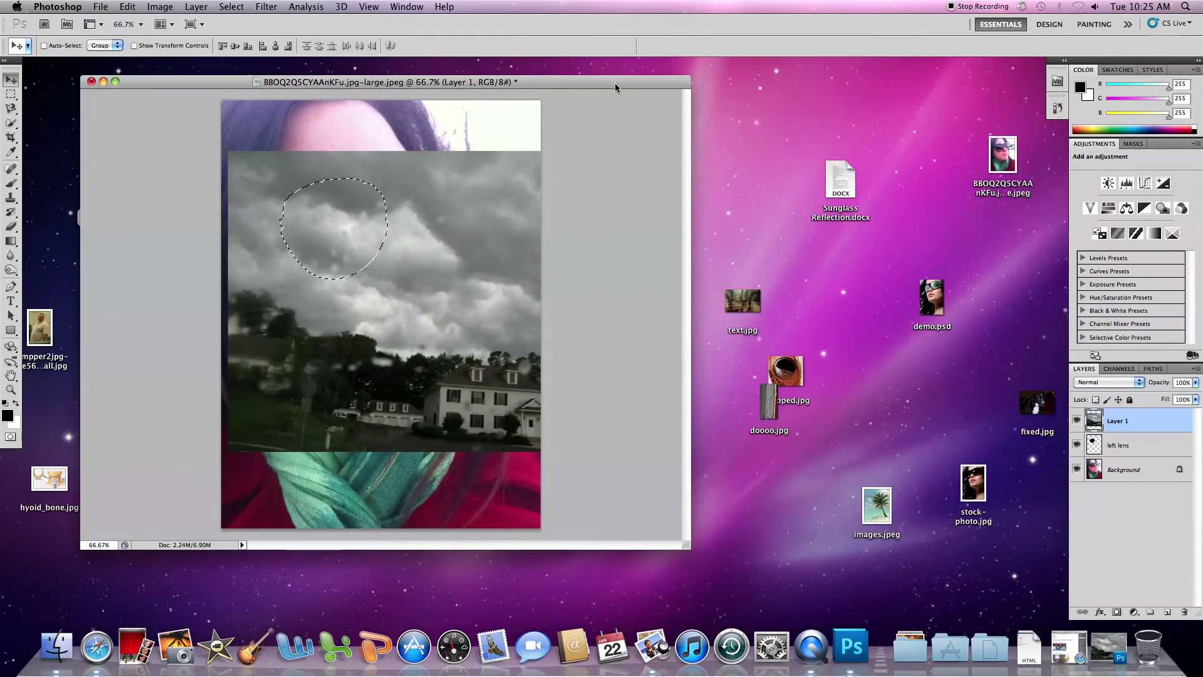
- Try a clipping mask on the left lens layer and undo it
click(1141, 446)
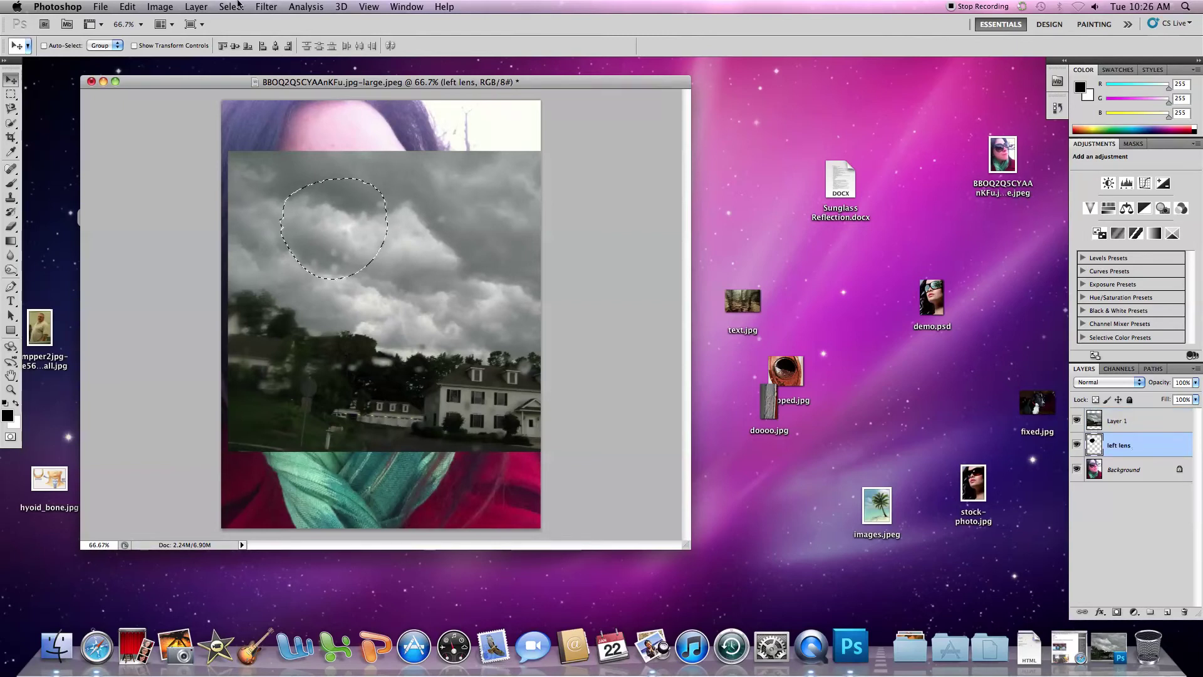
click(153, 7)
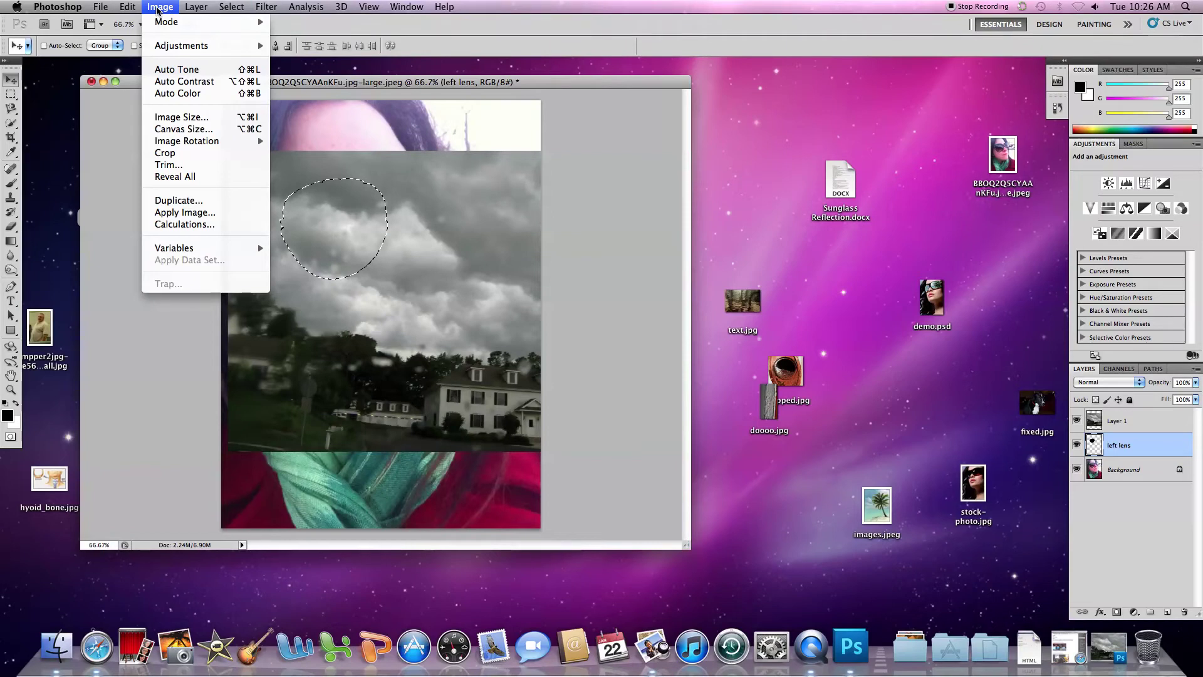
mouse_move(134, 9)
mouse_move(198, 6)
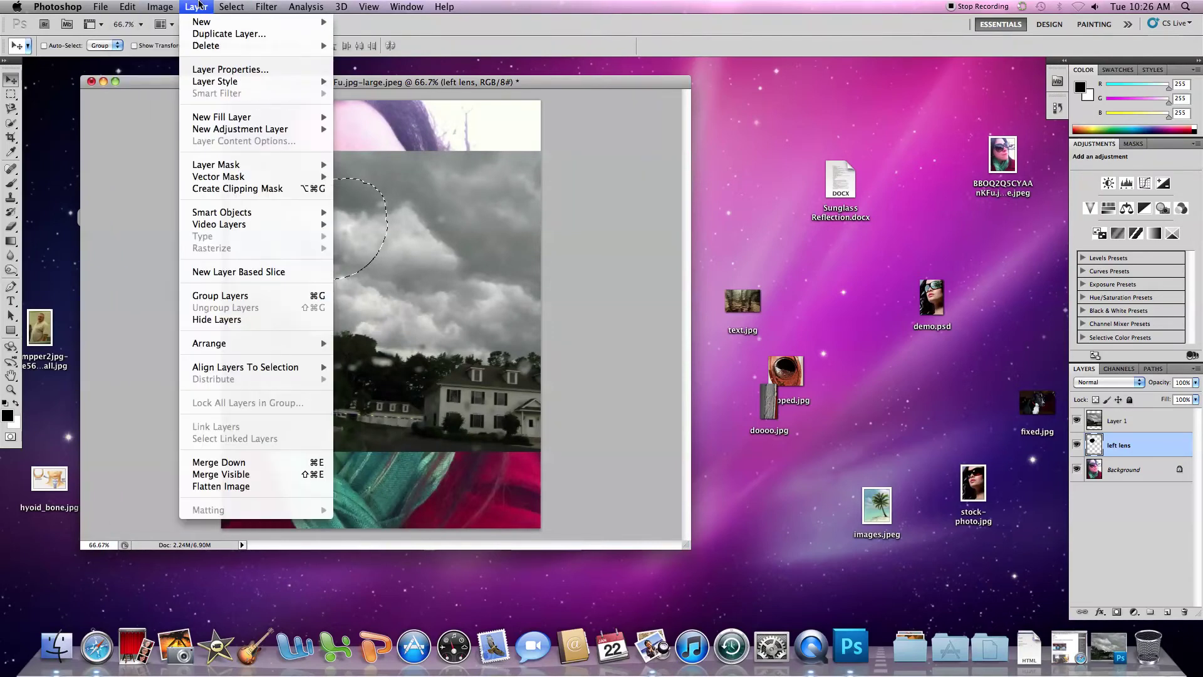
click(262, 189)
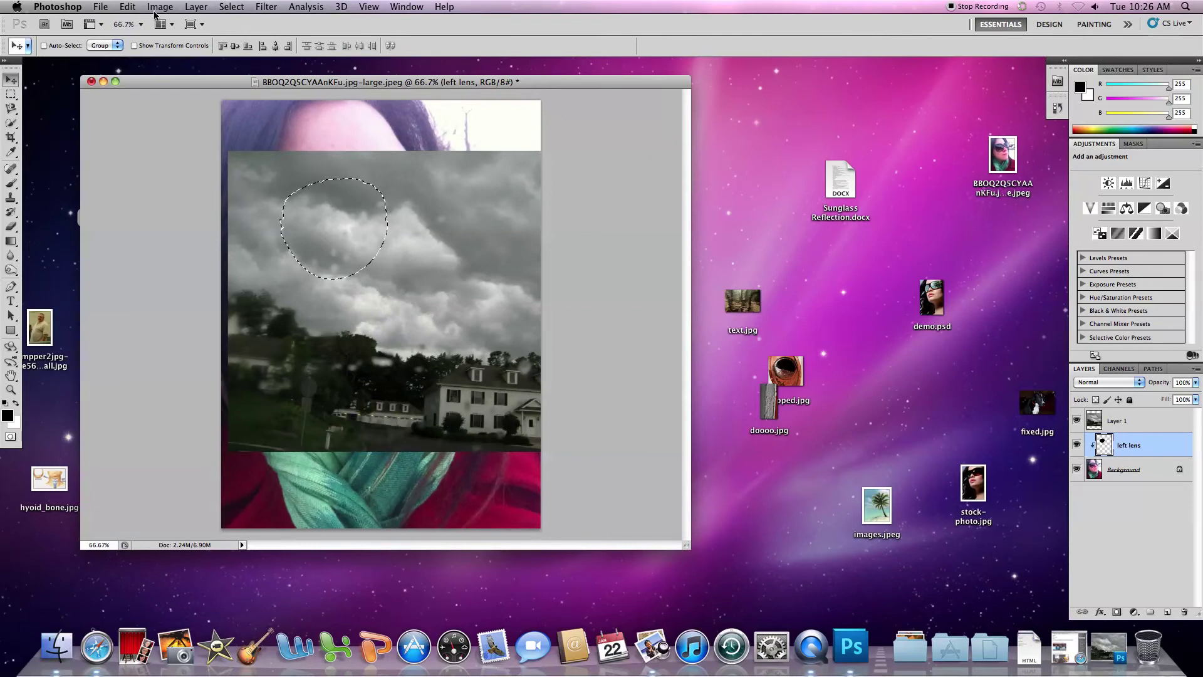
click(128, 6)
click(139, 48)
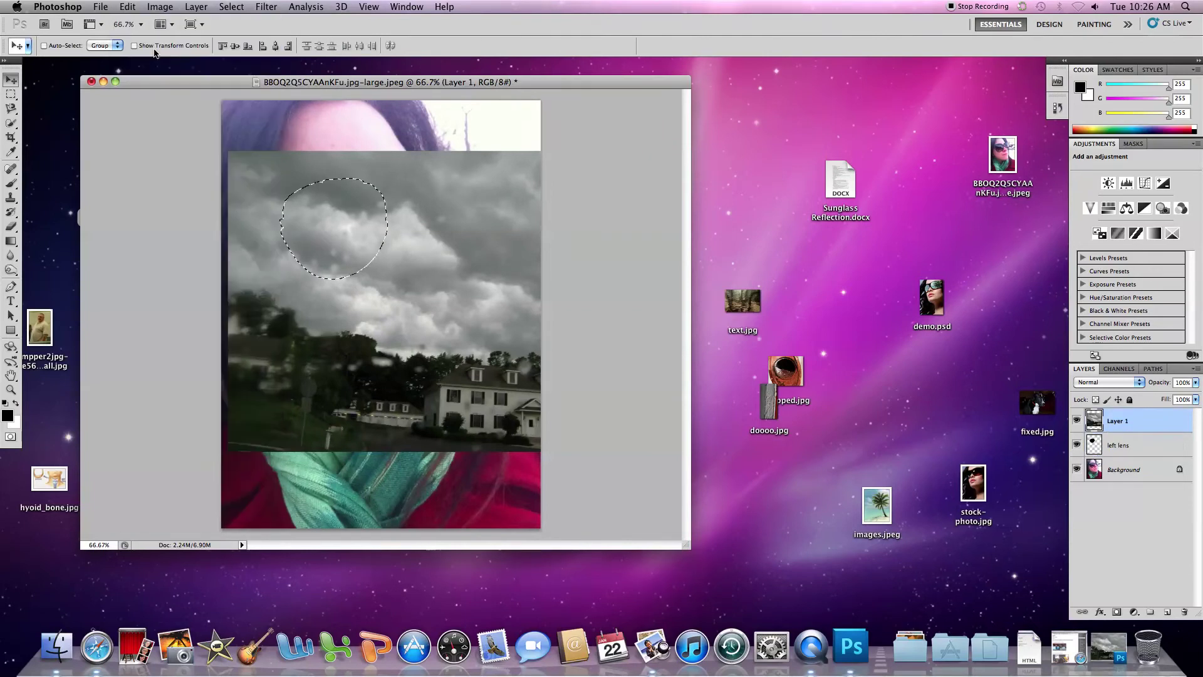
- Clip the cloudy sky layer to the left lens layer with a clipping mask
click(1140, 450)
click(1135, 424)
click(161, 6)
mouse_move(196, 6)
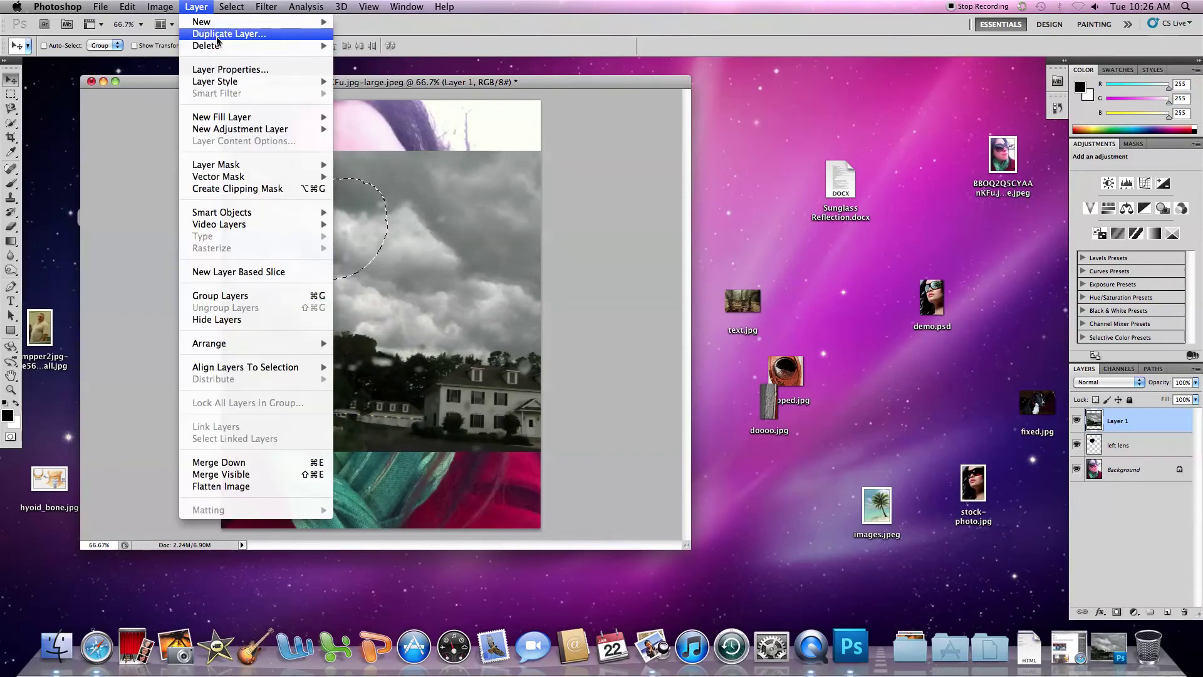
click(246, 188)
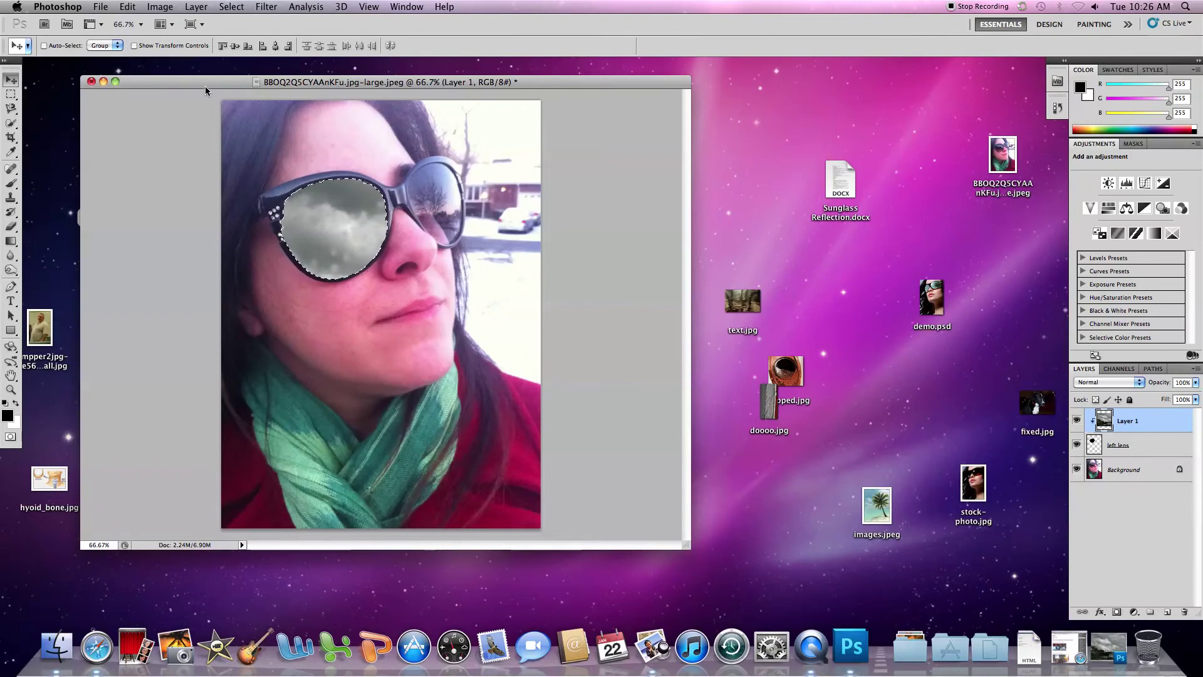
- Scale the selected sky area to about 104% with Free Transform, align it within the lens, and deselect
key(super+t)
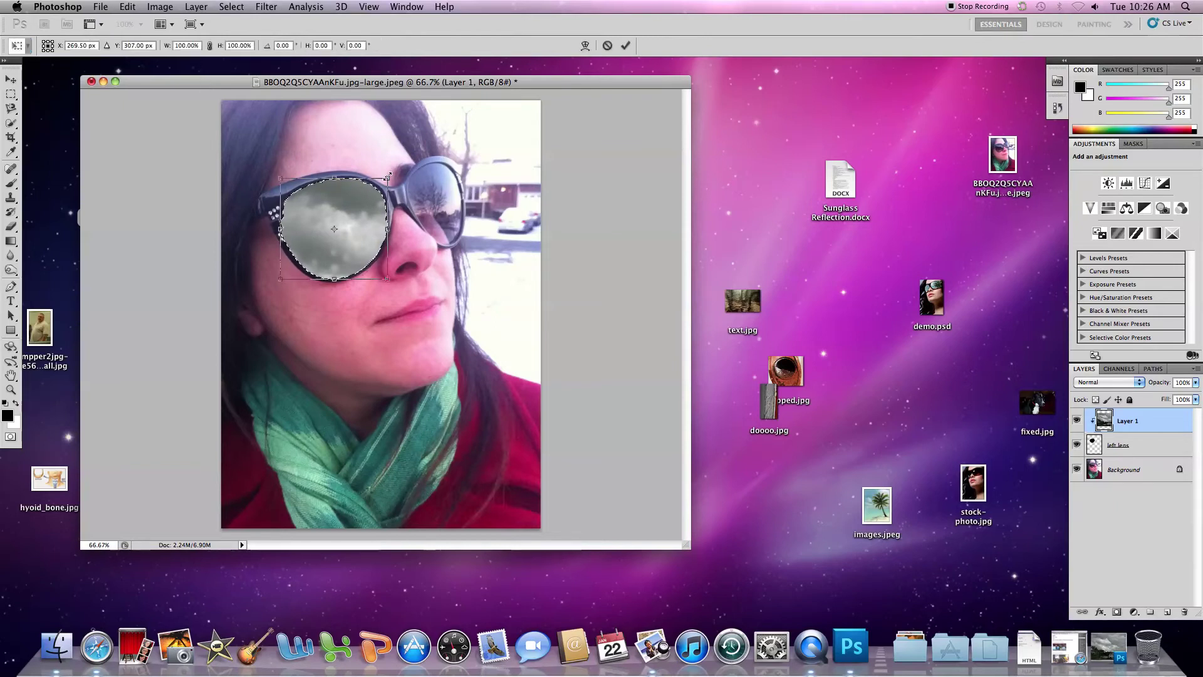
drag(388, 177, 400, 166)
drag(357, 234, 354, 241)
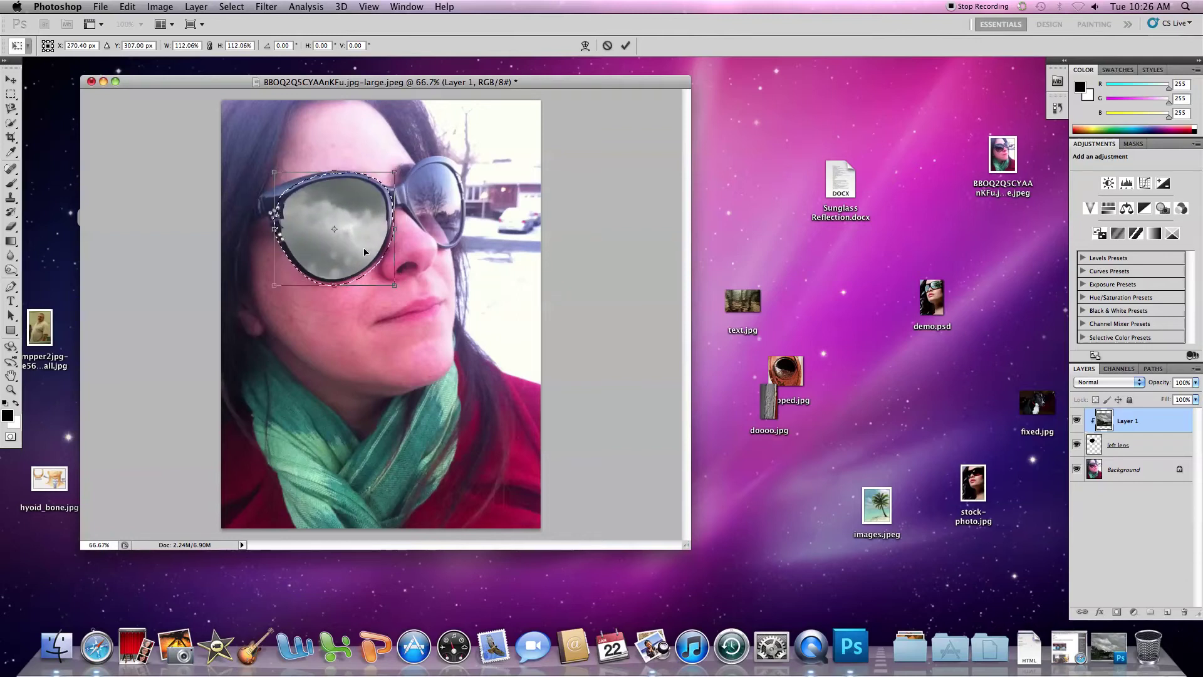
drag(388, 284, 385, 280)
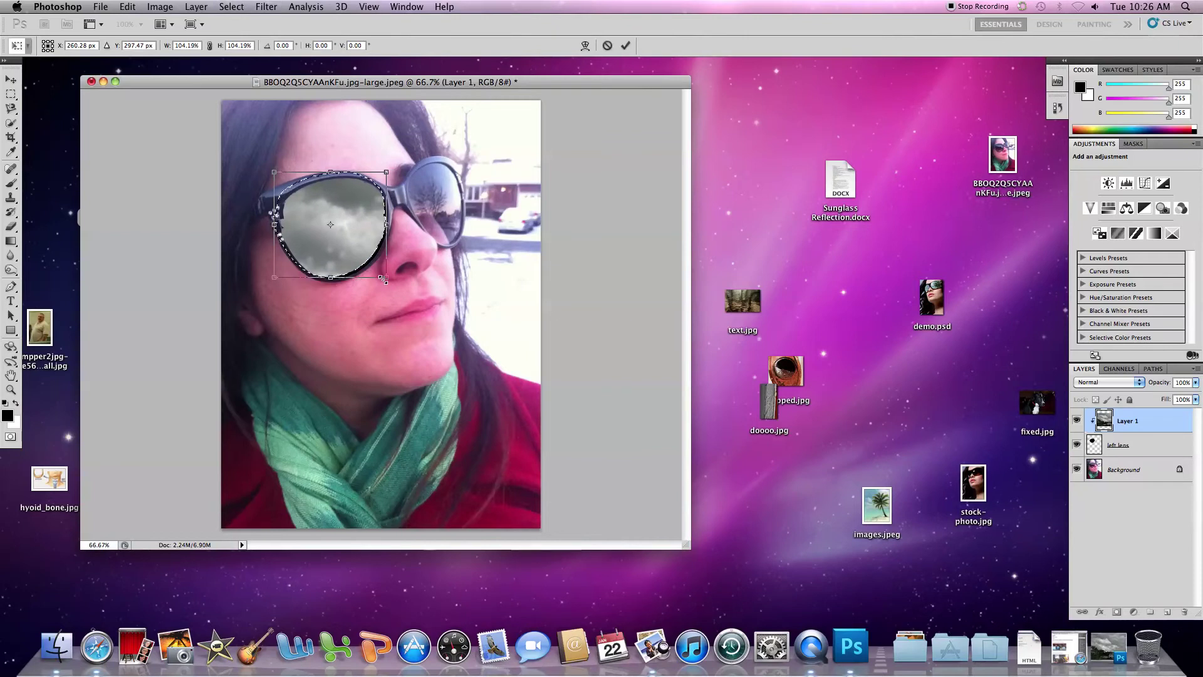
drag(365, 222, 368, 222)
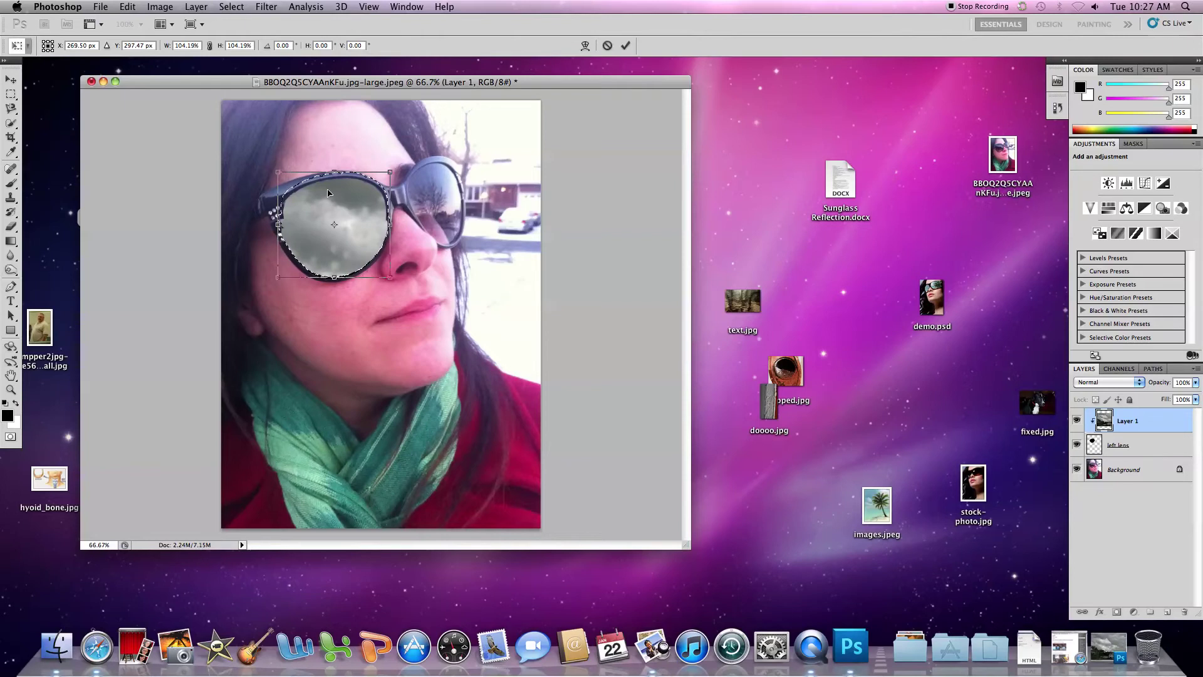
key(Return)
key(super+d)
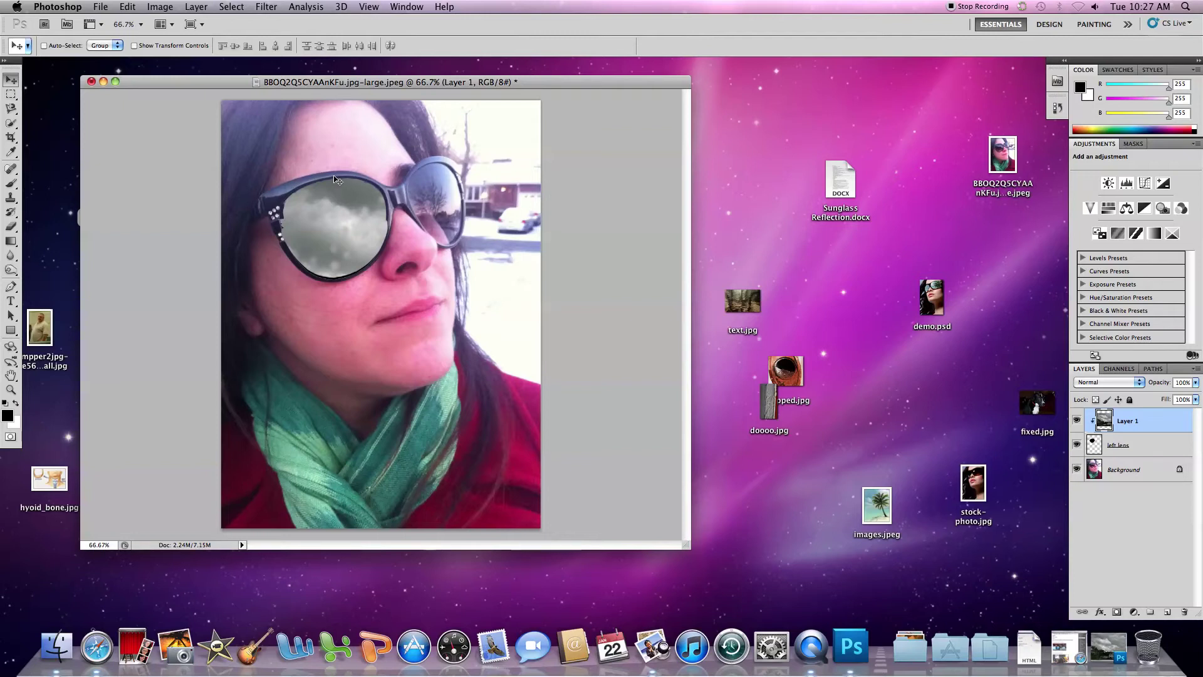
- Add a layer mask to the left lens layer
click(1116, 445)
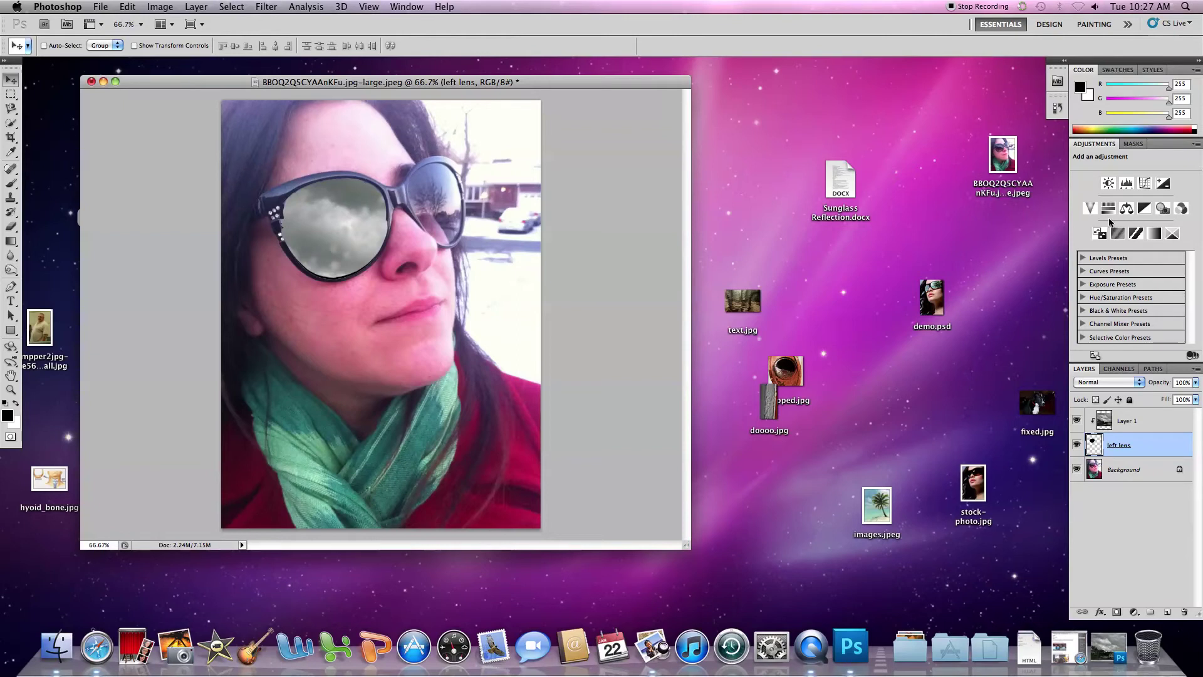
click(1117, 613)
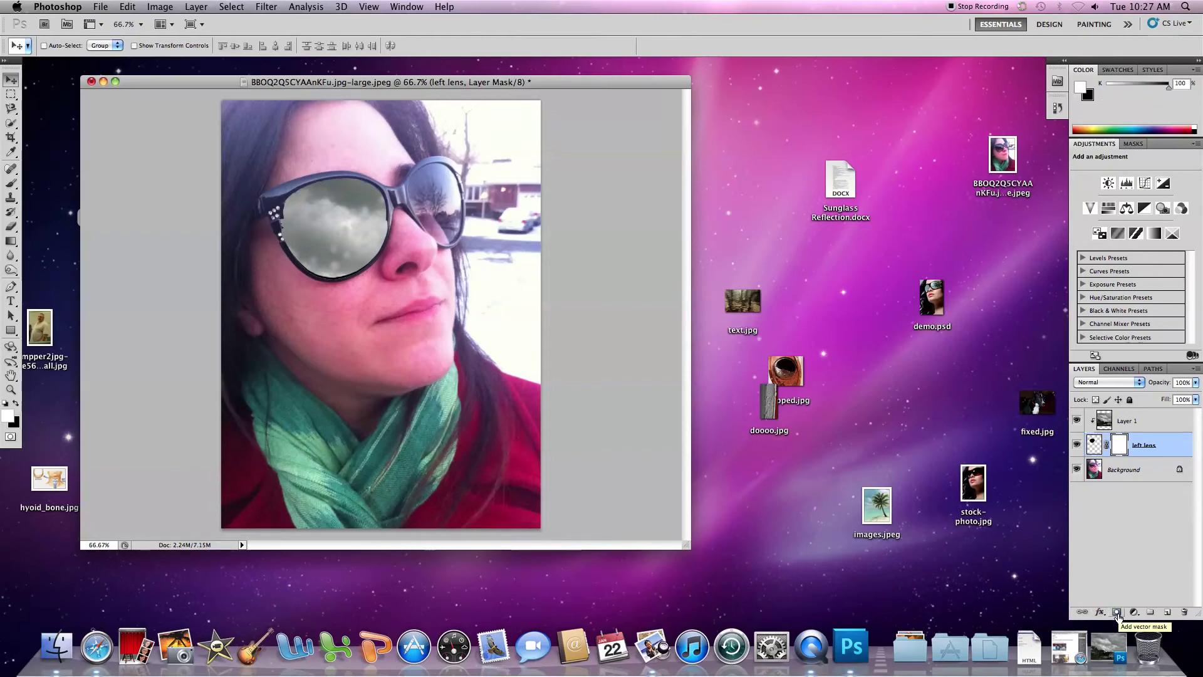
- Undo the layer mask just added to the left lens layer and redo it
click(134, 8)
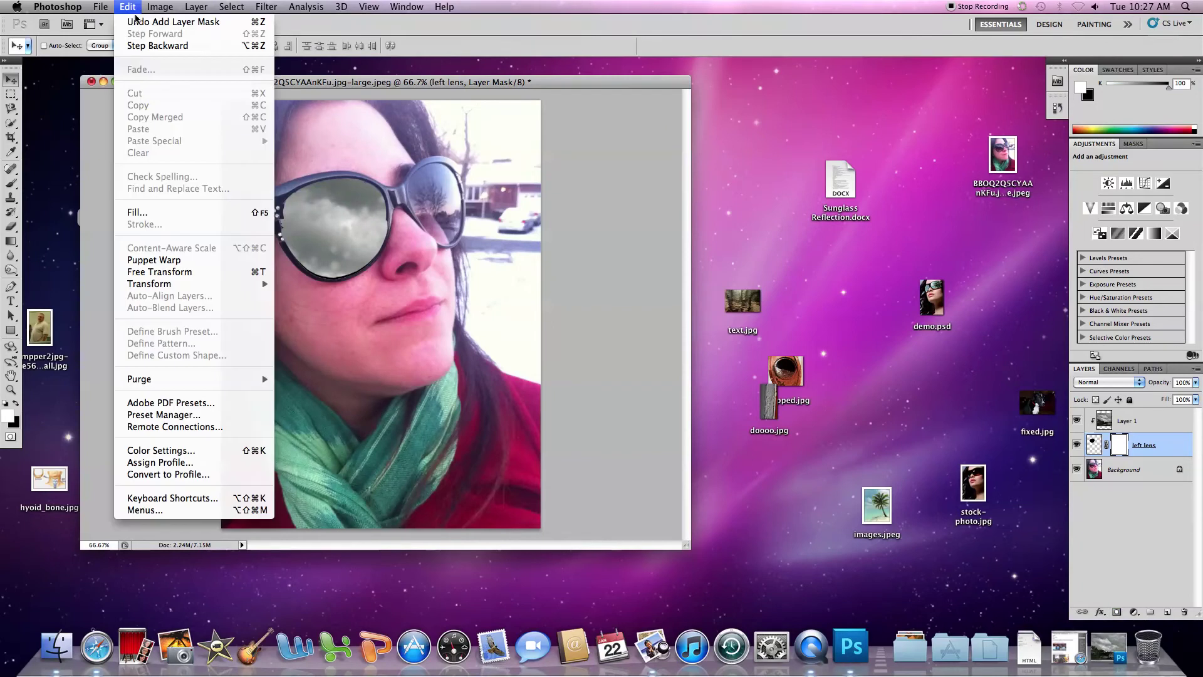
click(137, 22)
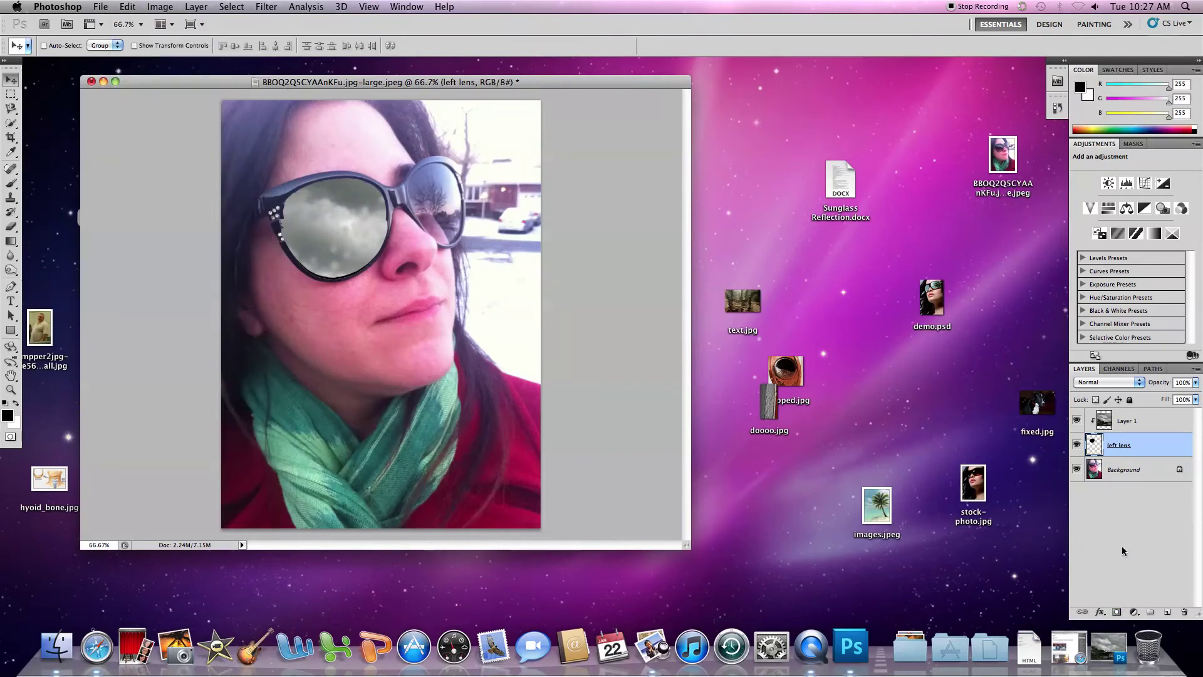
click(128, 6)
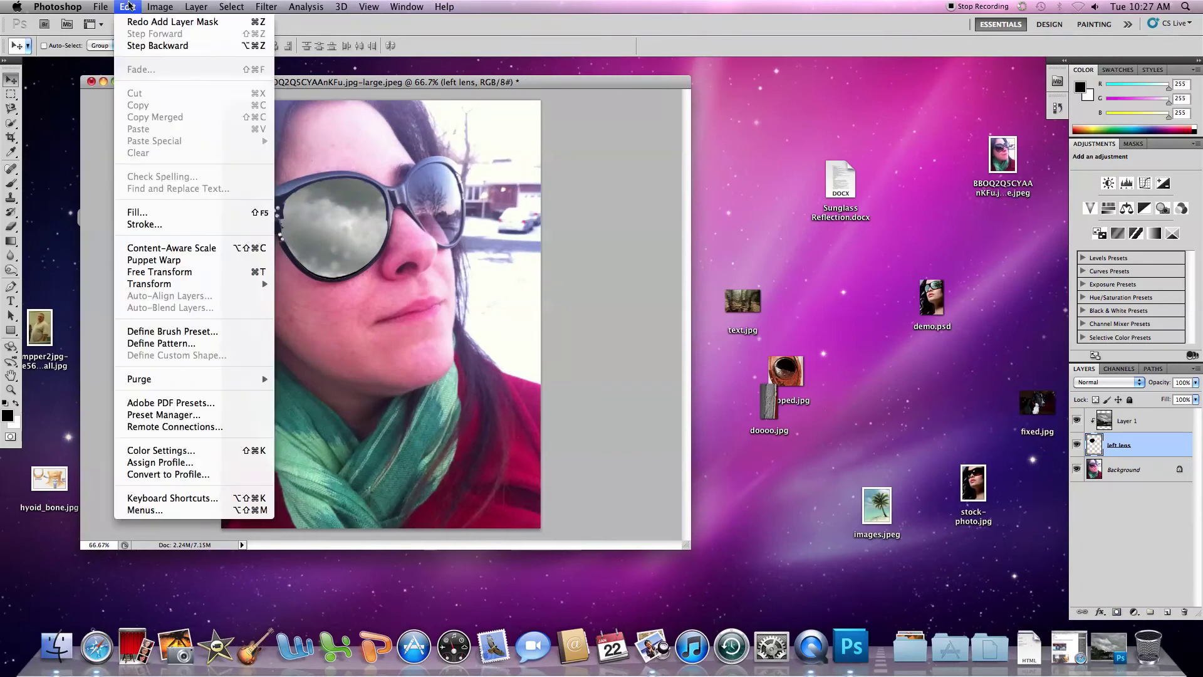
click(144, 23)
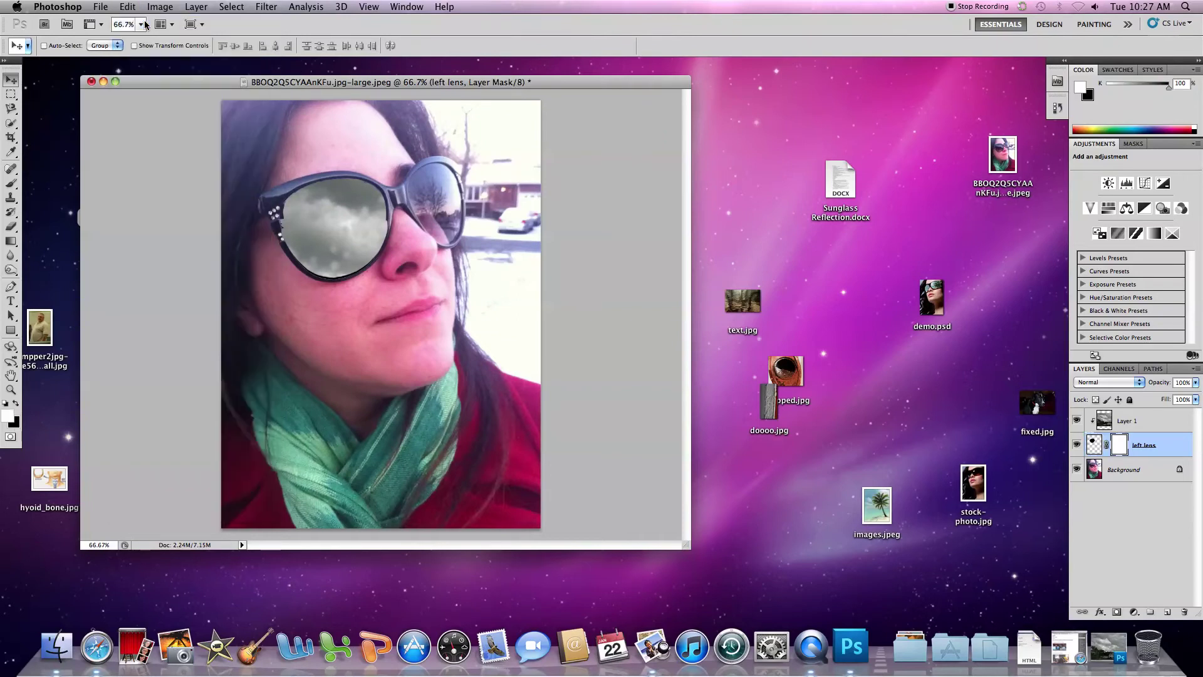
- Unlink the layer mask from the left lens layer and make the layer's image active instead of its mask
click(1100, 613)
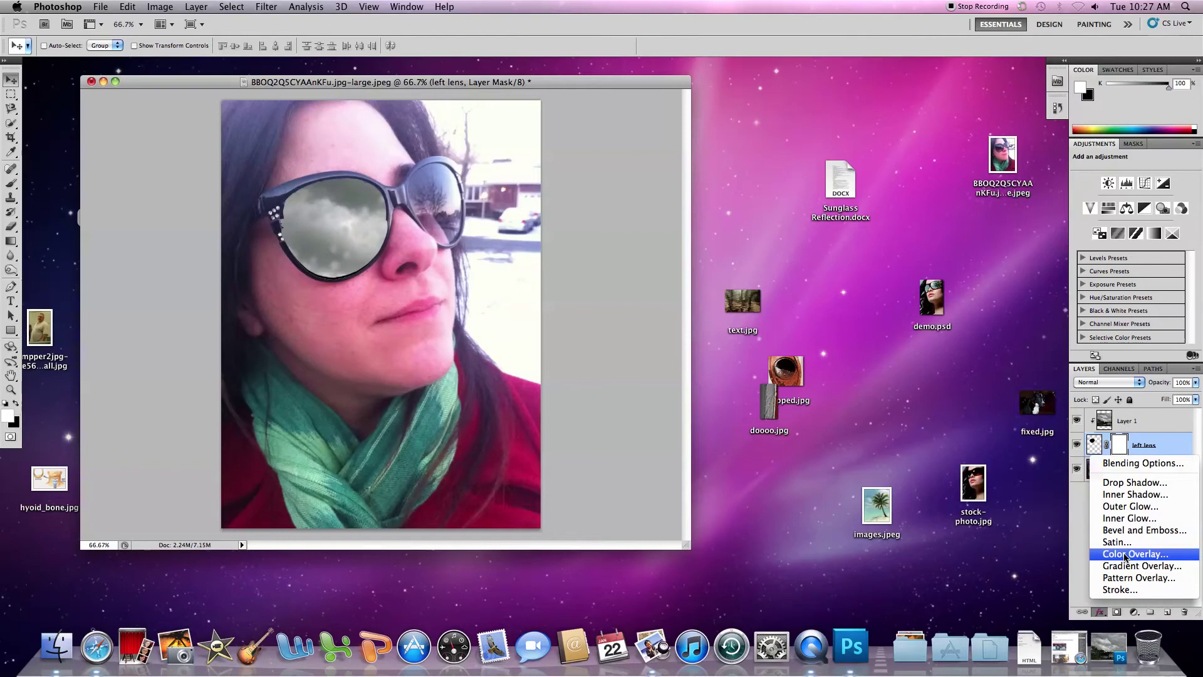
click(1107, 446)
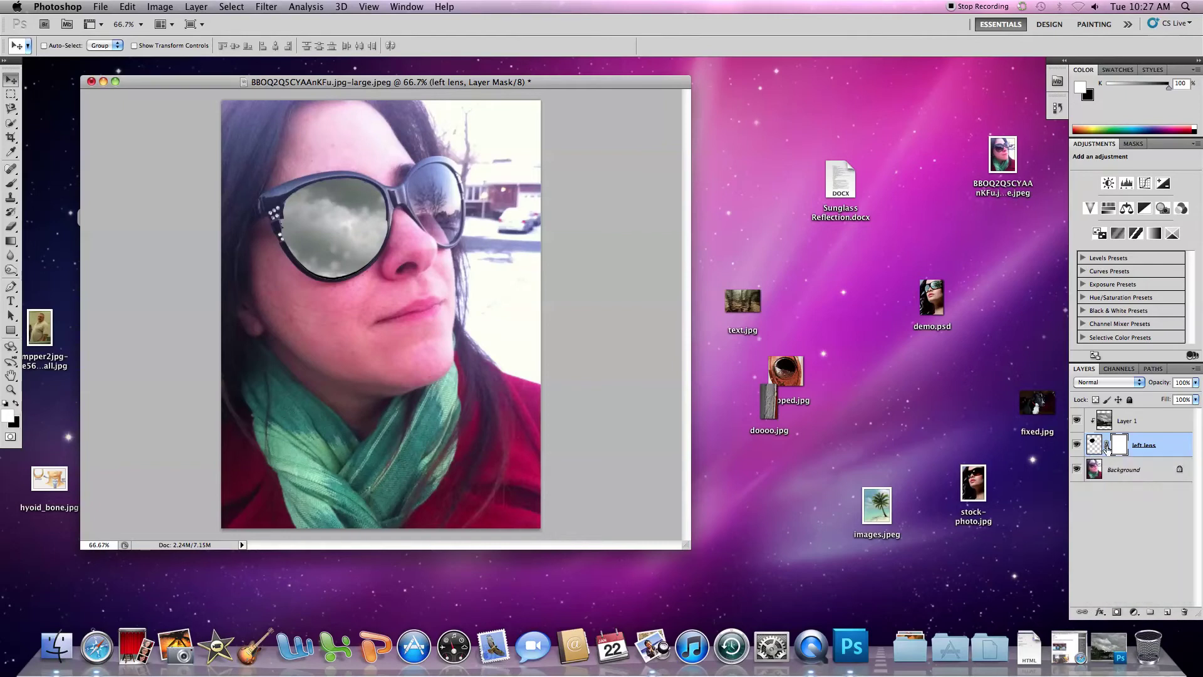
drag(1153, 452, 1153, 445)
click(1169, 446)
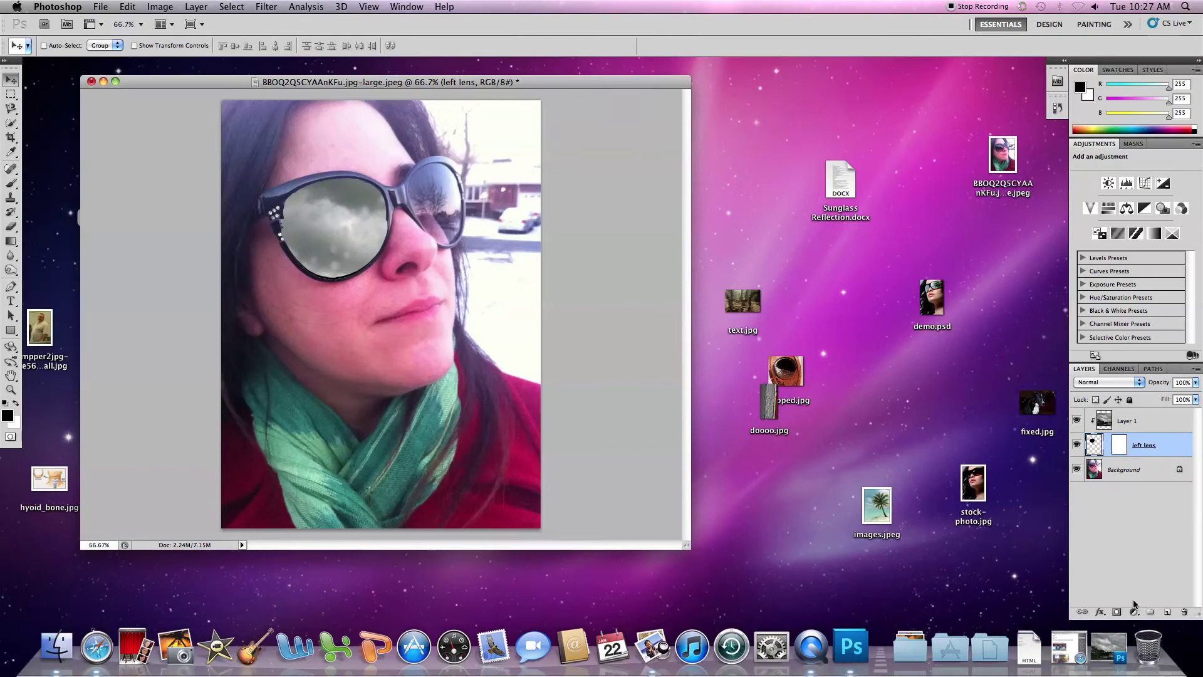
- Add an Inner Shadow effect to the left lens layer and set its angle to 65°
click(1100, 612)
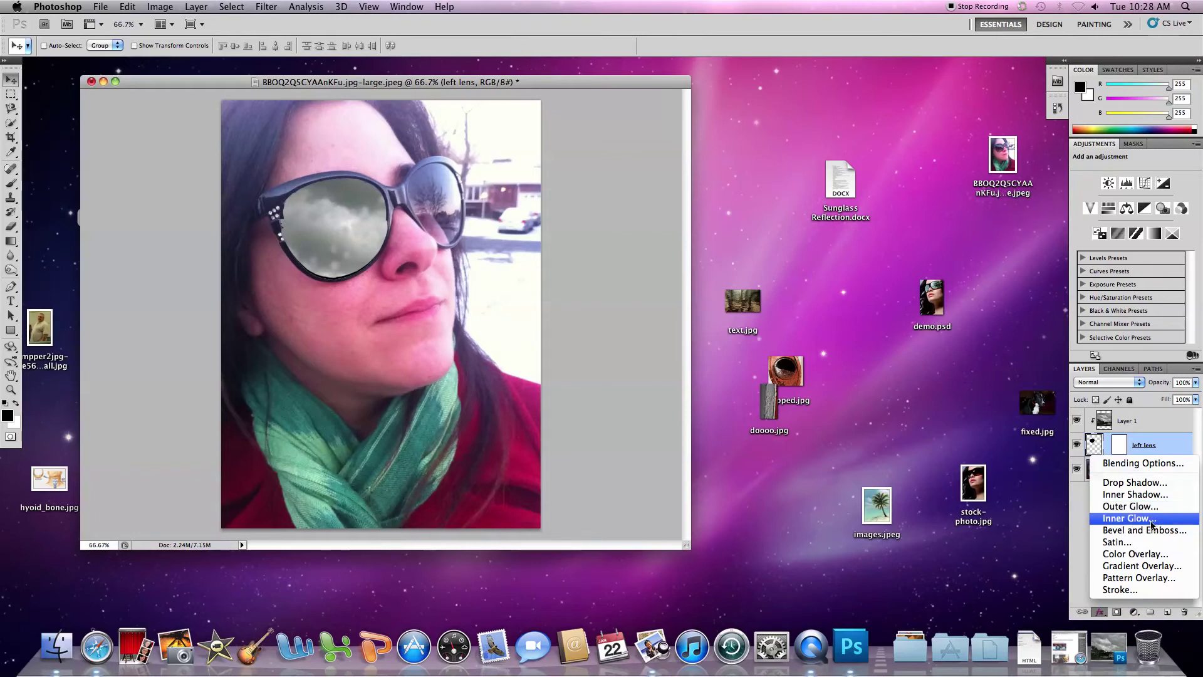
click(1153, 498)
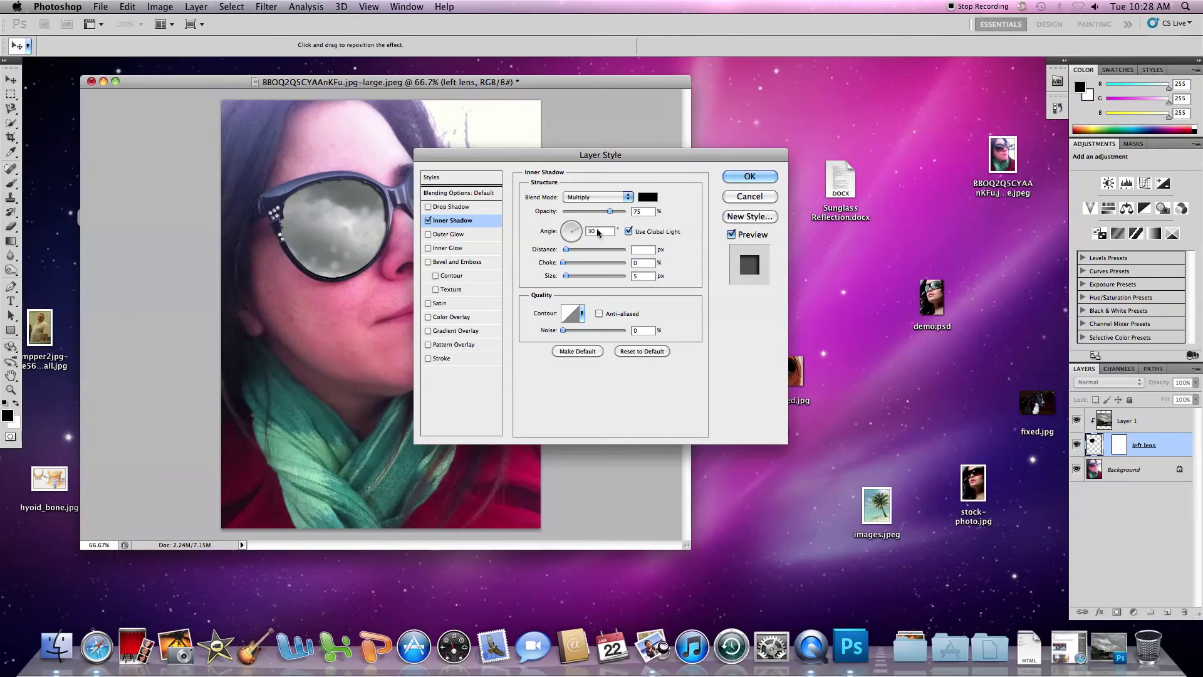
key(Tab)
click(686, 224)
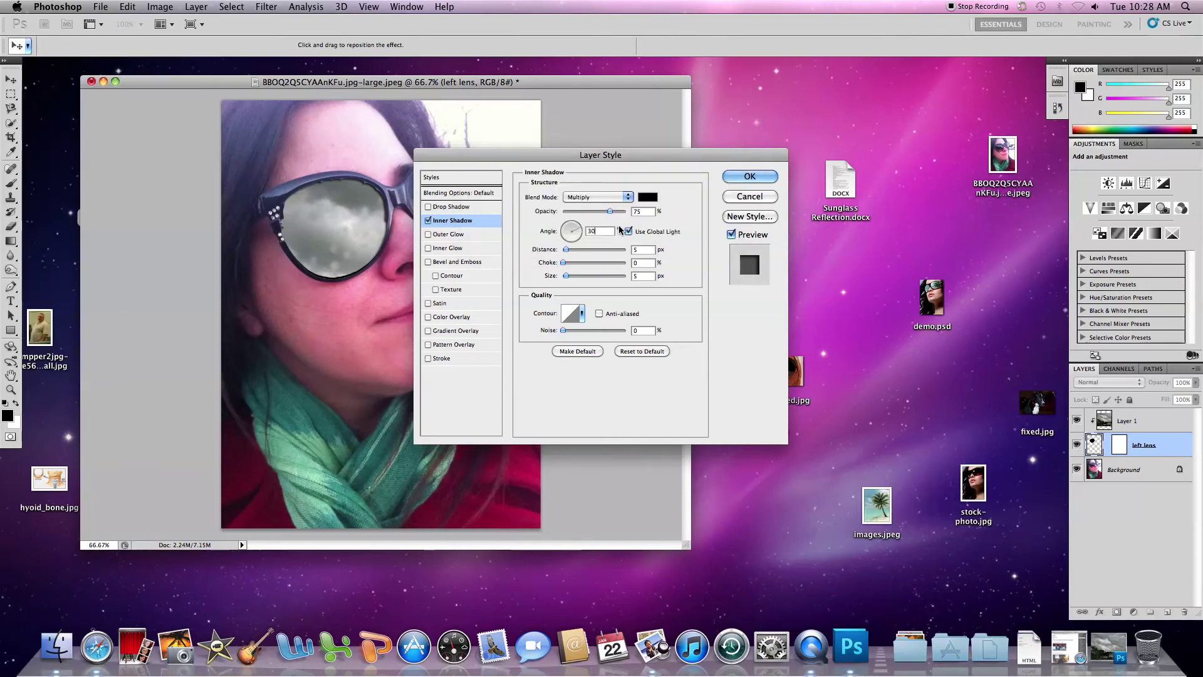
key(BackSpace)
key(BackSpace)
text(65)
- Set the inner shadow's distance to 1 px, adjust its size, and apply the layer style
click(642, 250)
key(BackSpace)
text(1)
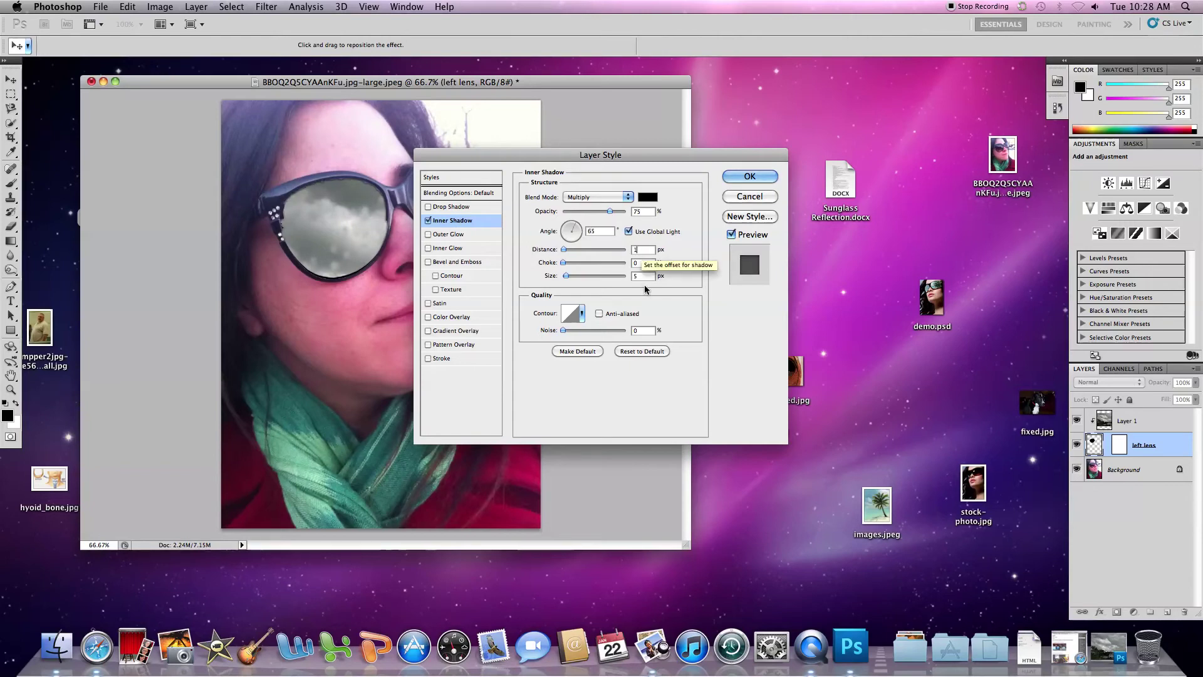
click(648, 277)
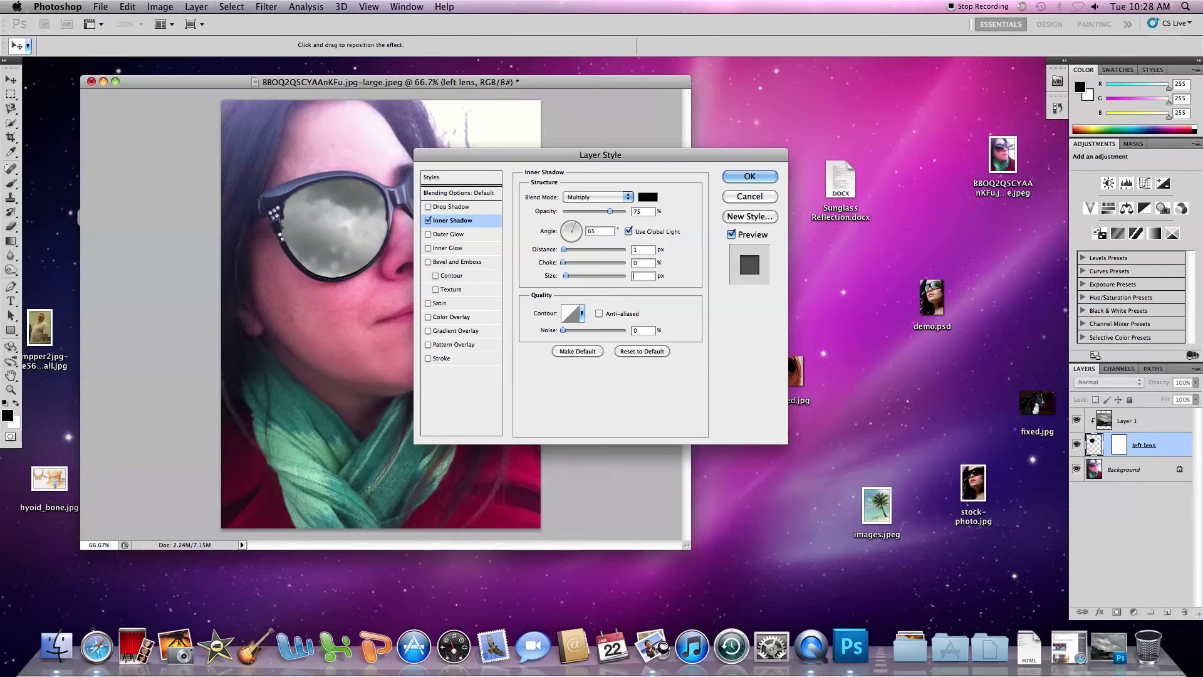
click(741, 178)
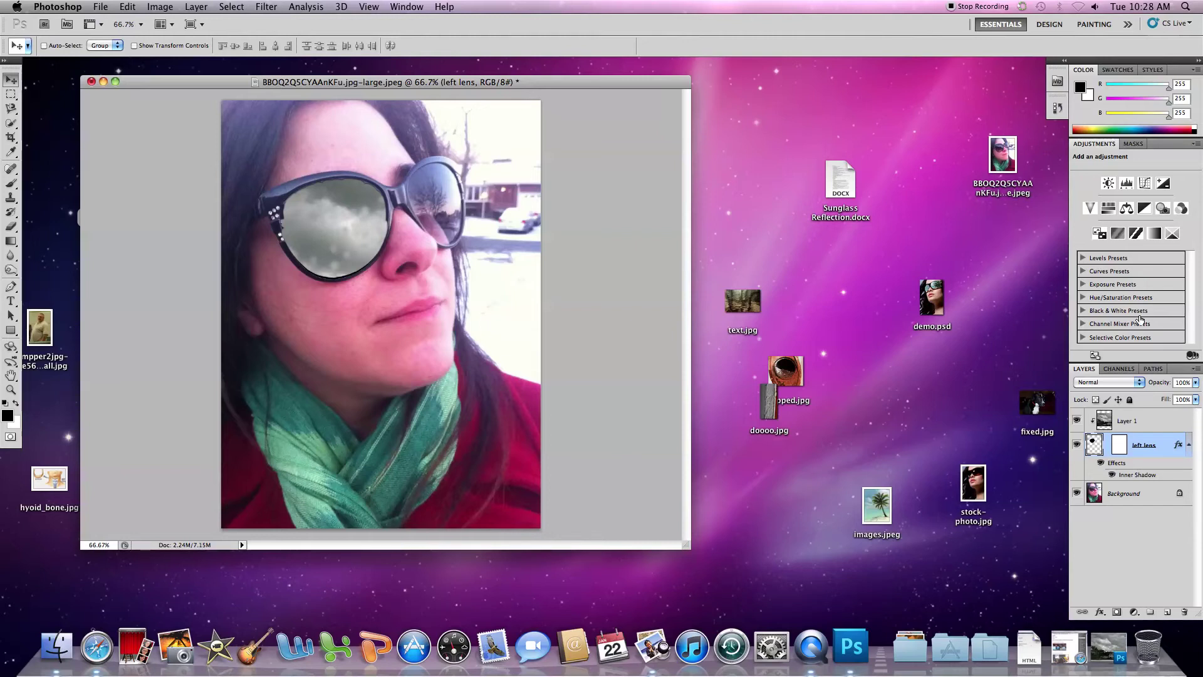
- Load the left lens outline as a selection on the cloudy sky layer and Spherize it in Horizontal Only mode at a reduced amount
key(alt+bracketright)
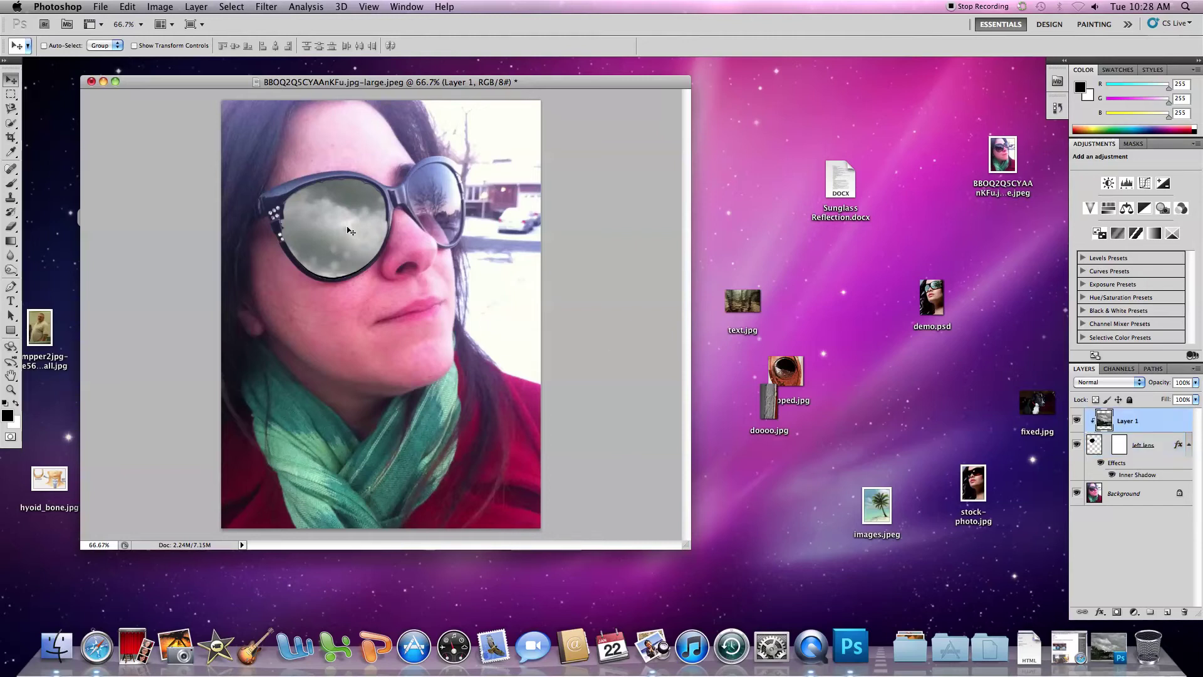
super+click(1098, 449)
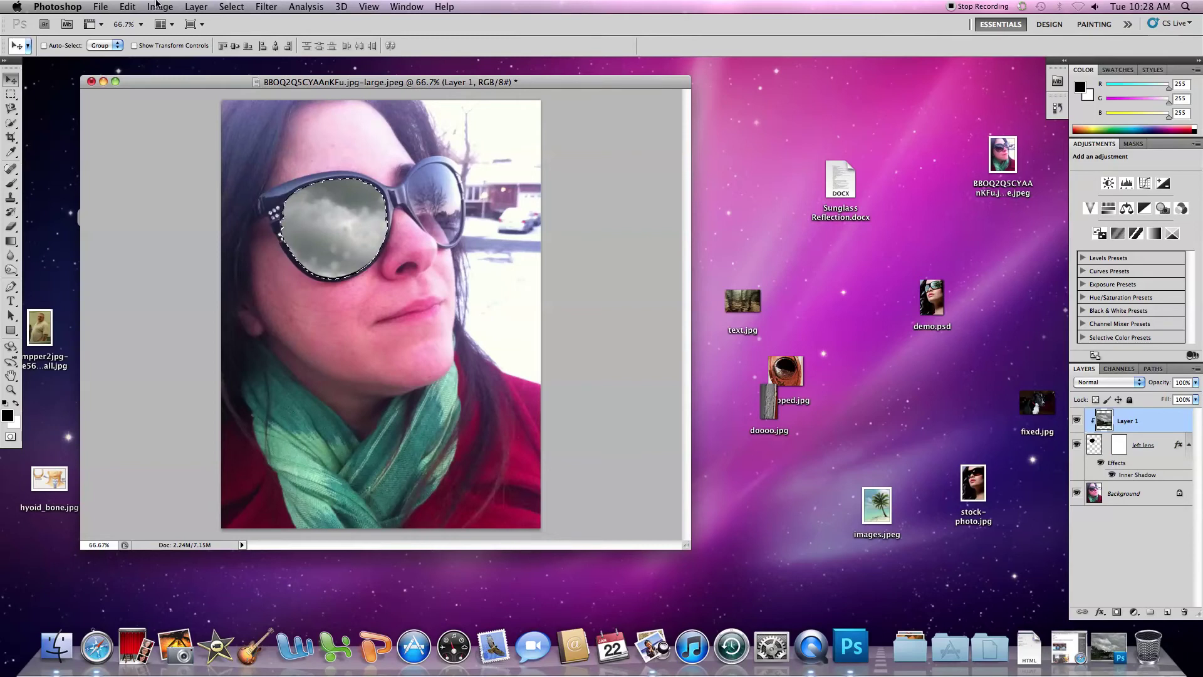
click(263, 7)
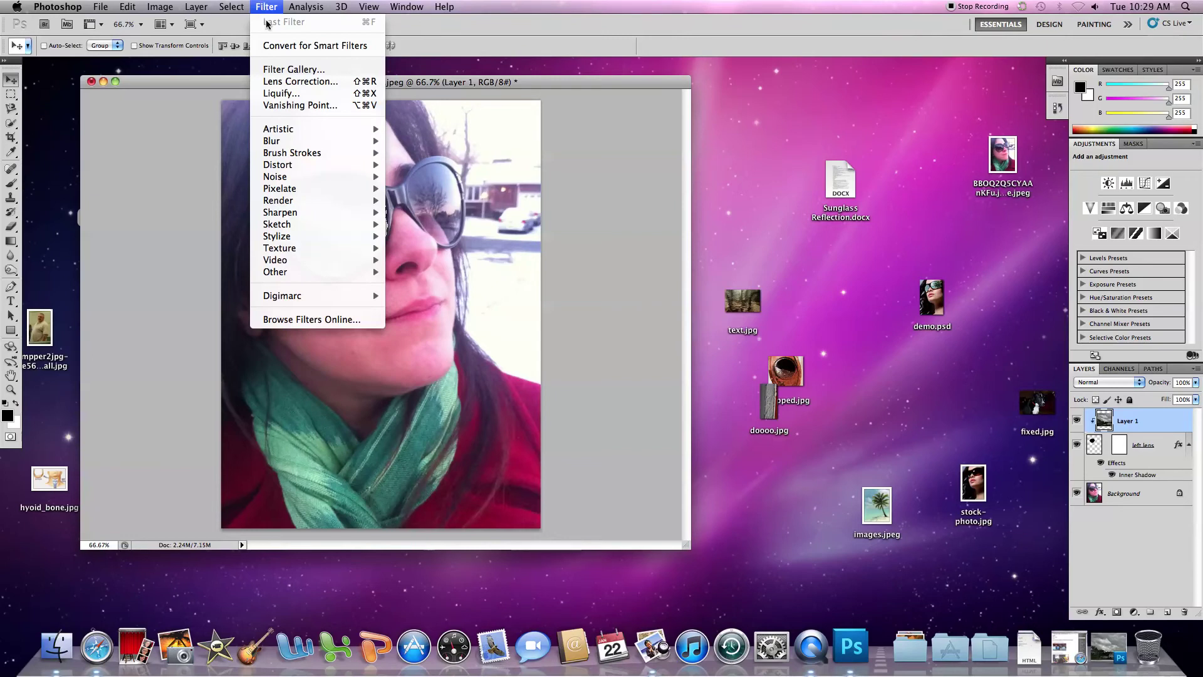
mouse_move(328, 165)
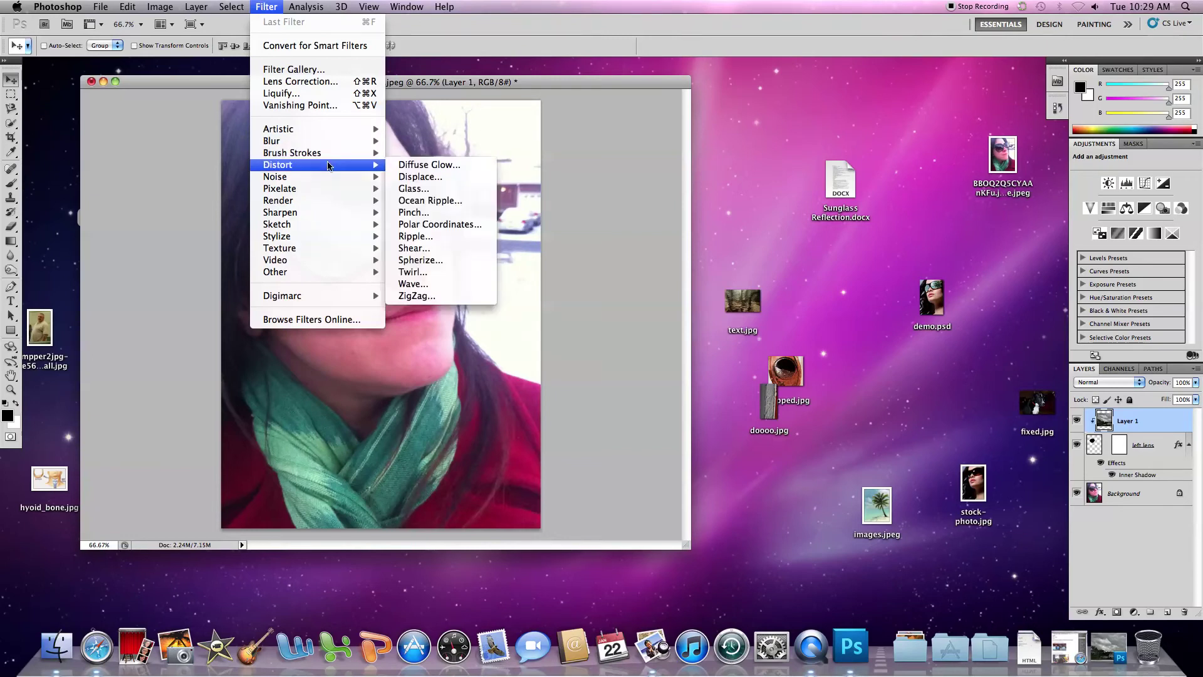
click(465, 258)
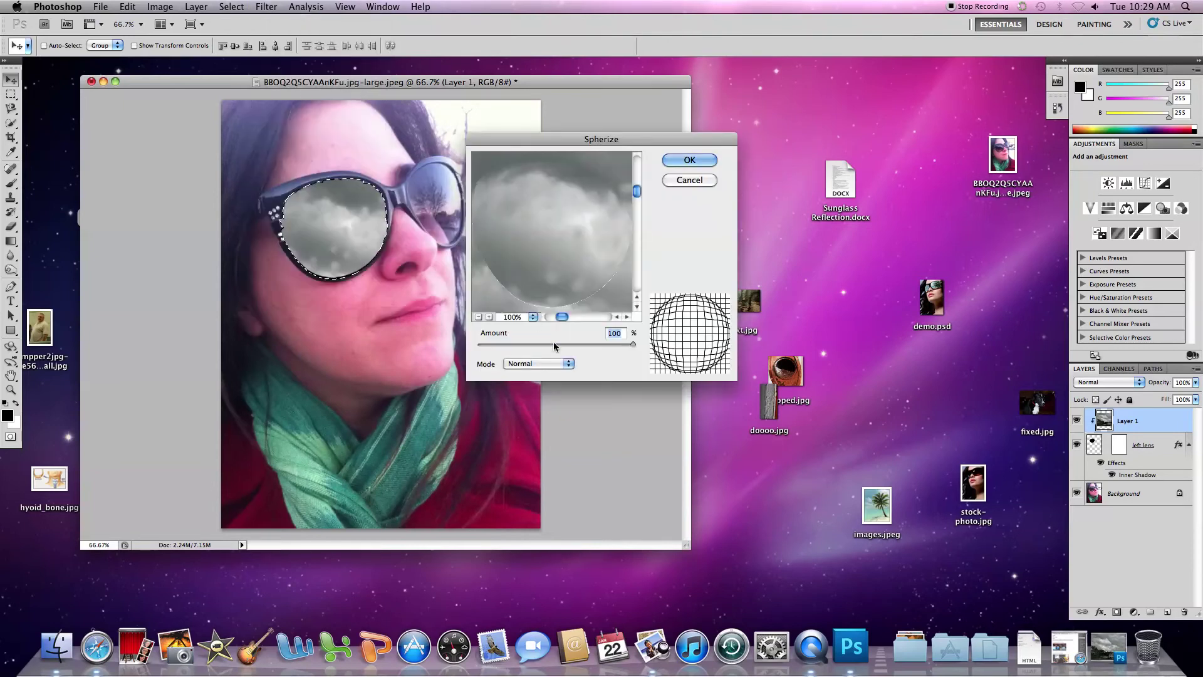
click(559, 363)
click(562, 374)
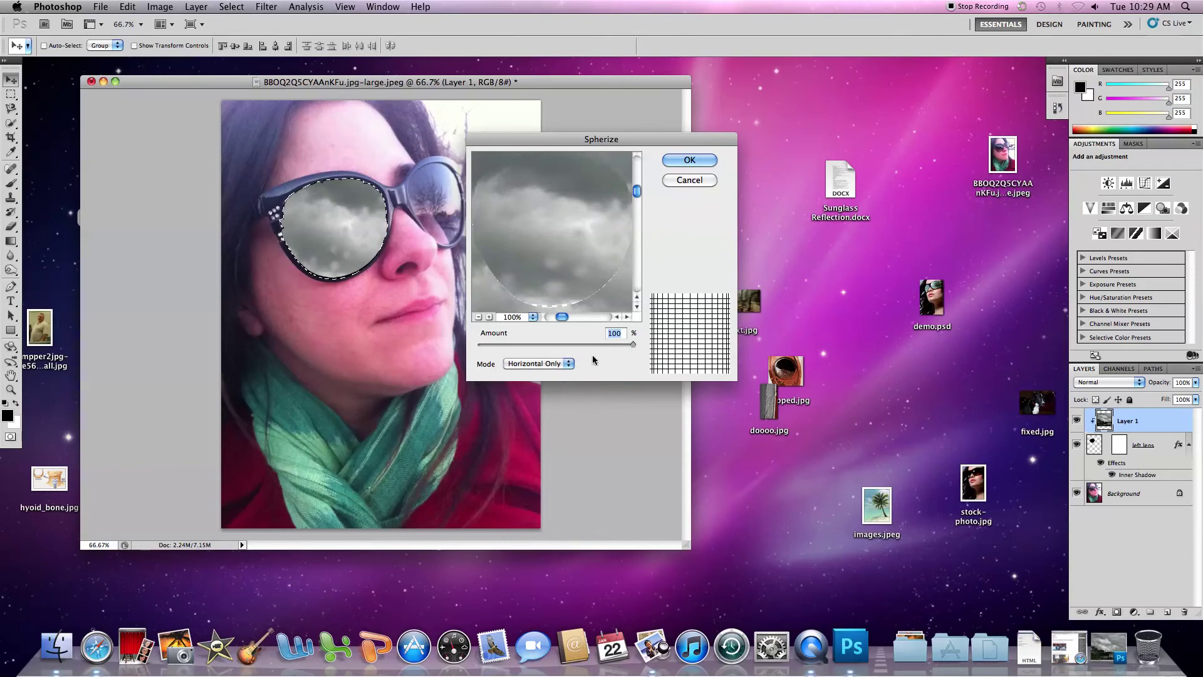
click(629, 345)
drag(630, 344, 569, 344)
click(687, 160)
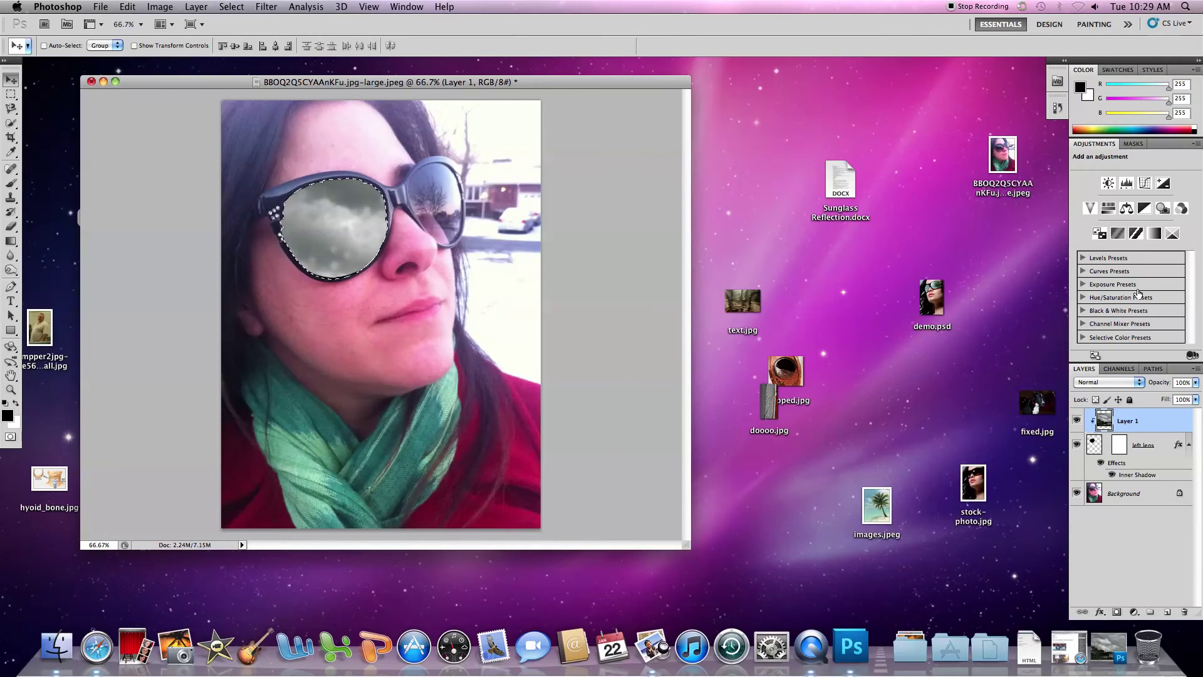
- Copy the selected sky area to a new layer and name that layer "multiply"
key(super+j)
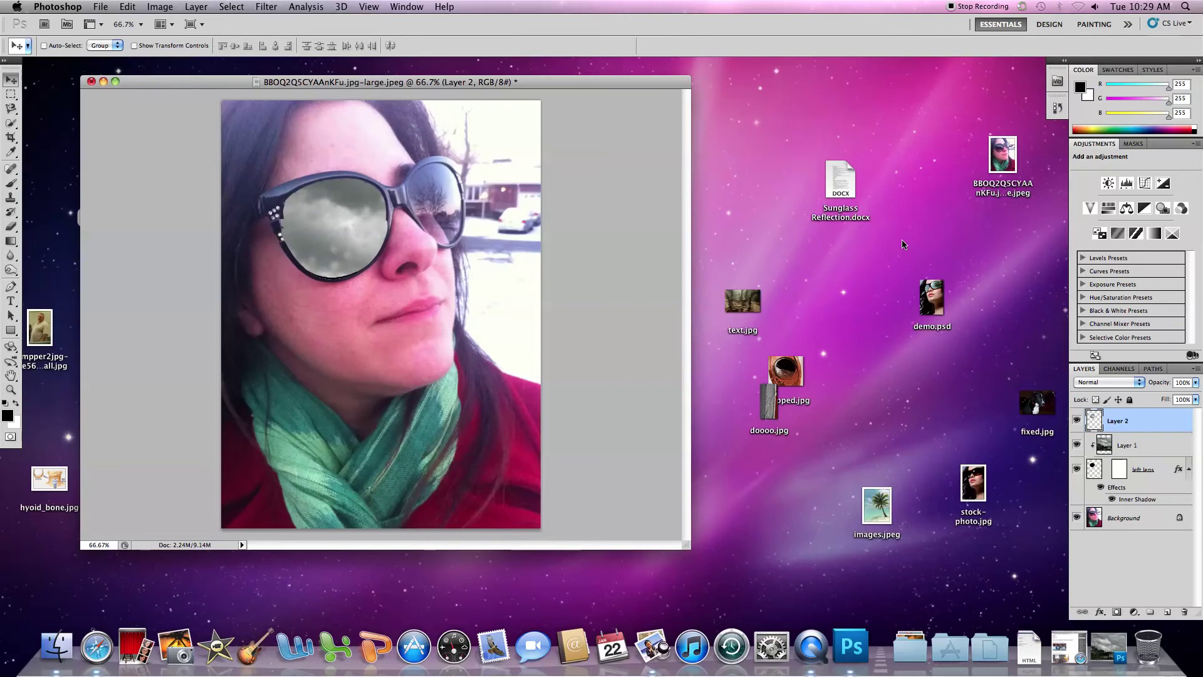
double_click(1115, 421)
text(multiply)
- Rename the clipped cloudy sky layer as "left reflection"
double_click(1128, 445)
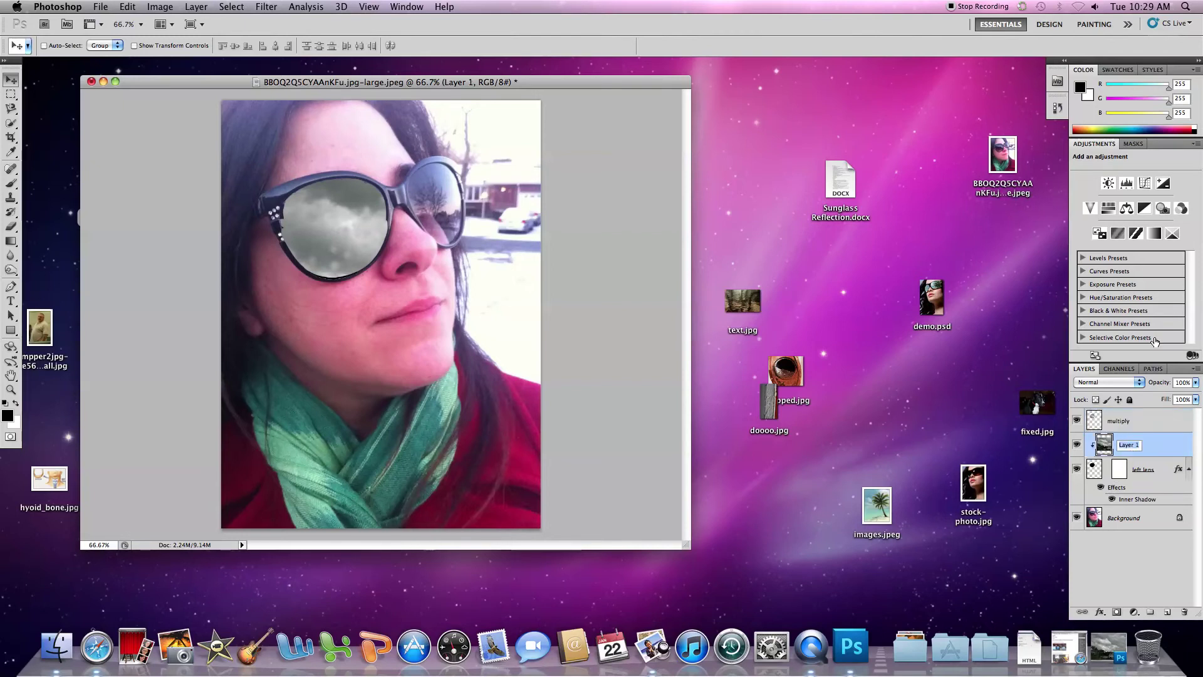
key(BackSpace)
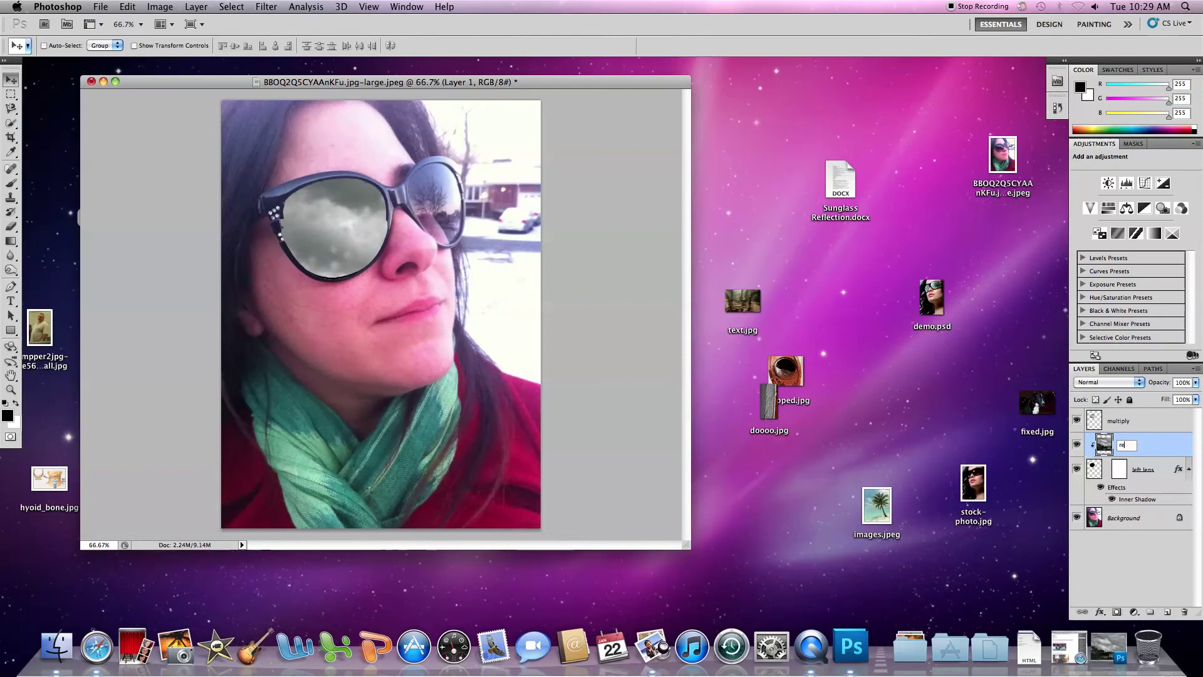
text(left reflection)
key(Return)
- Set the "multiply" layer's blend mode to Multiply and its opacity to 49%
click(1131, 424)
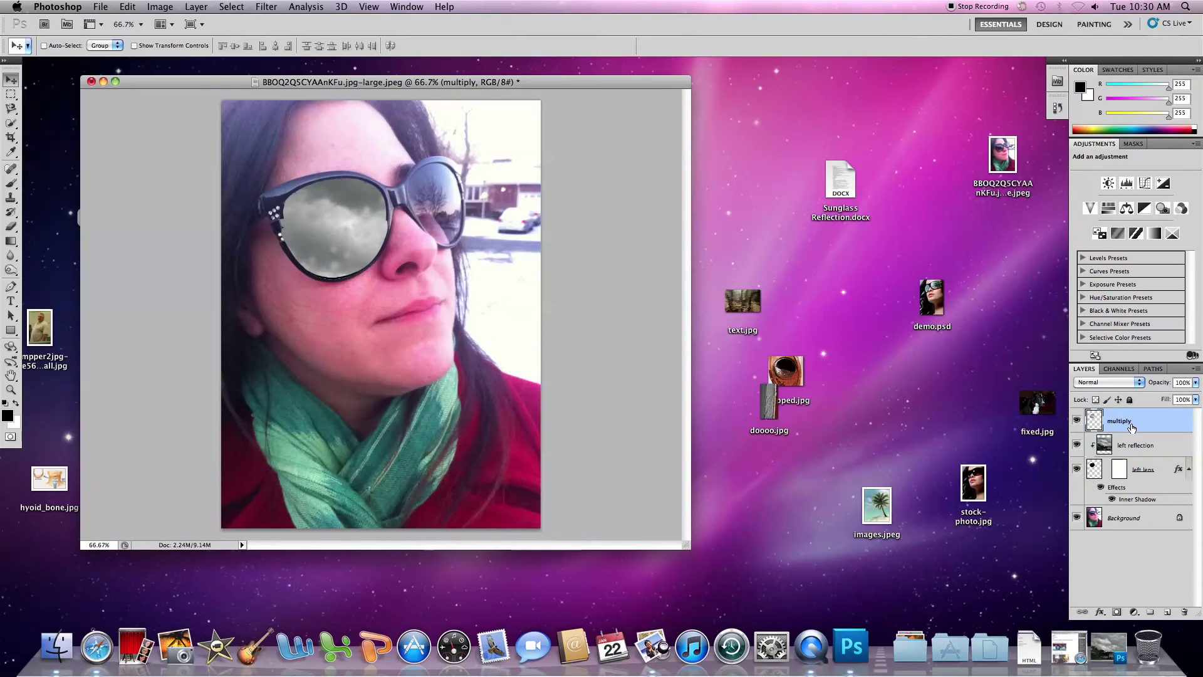
click(1137, 382)
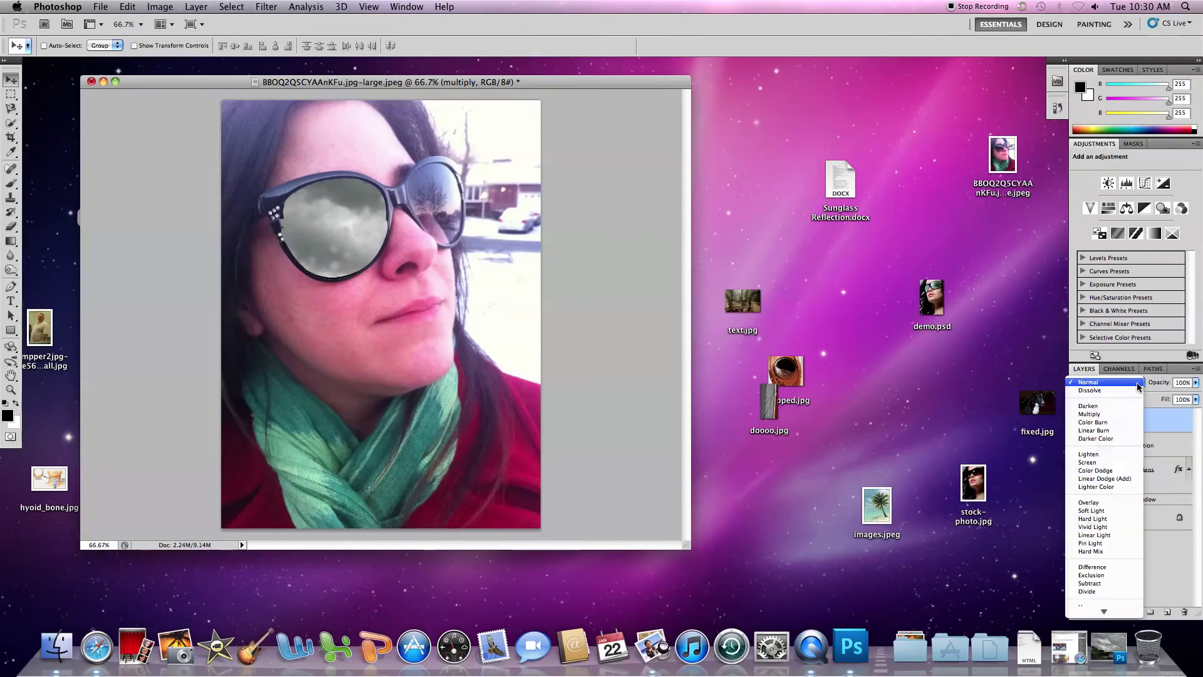
click(1120, 415)
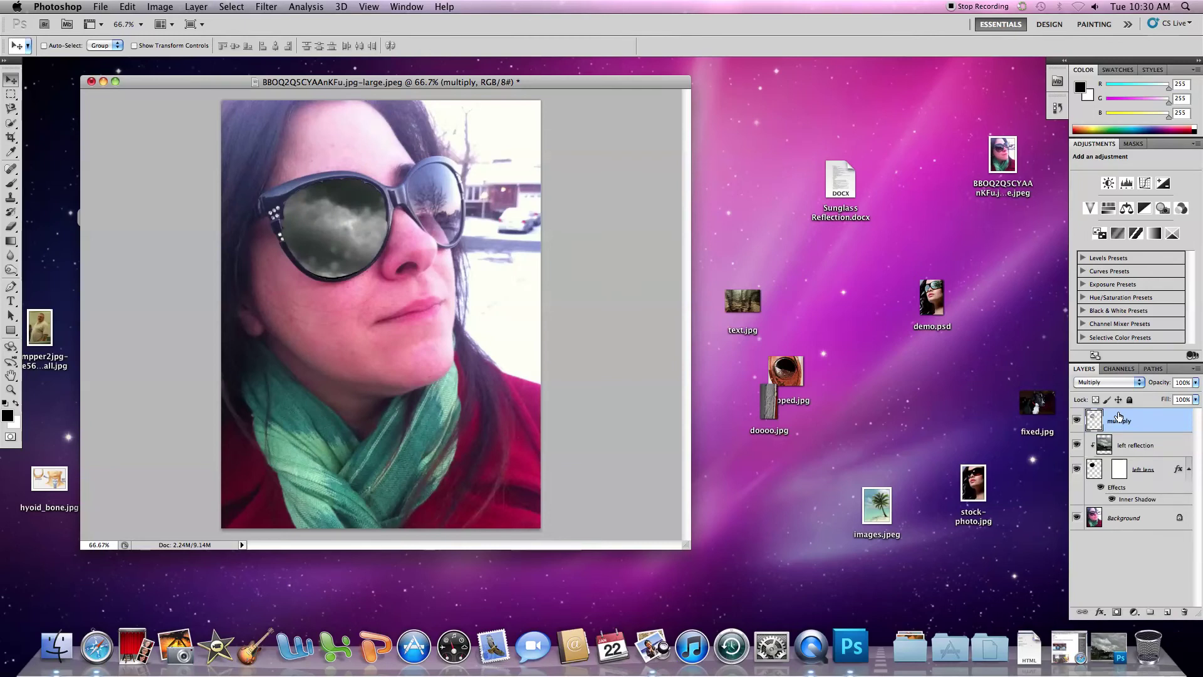
click(1196, 383)
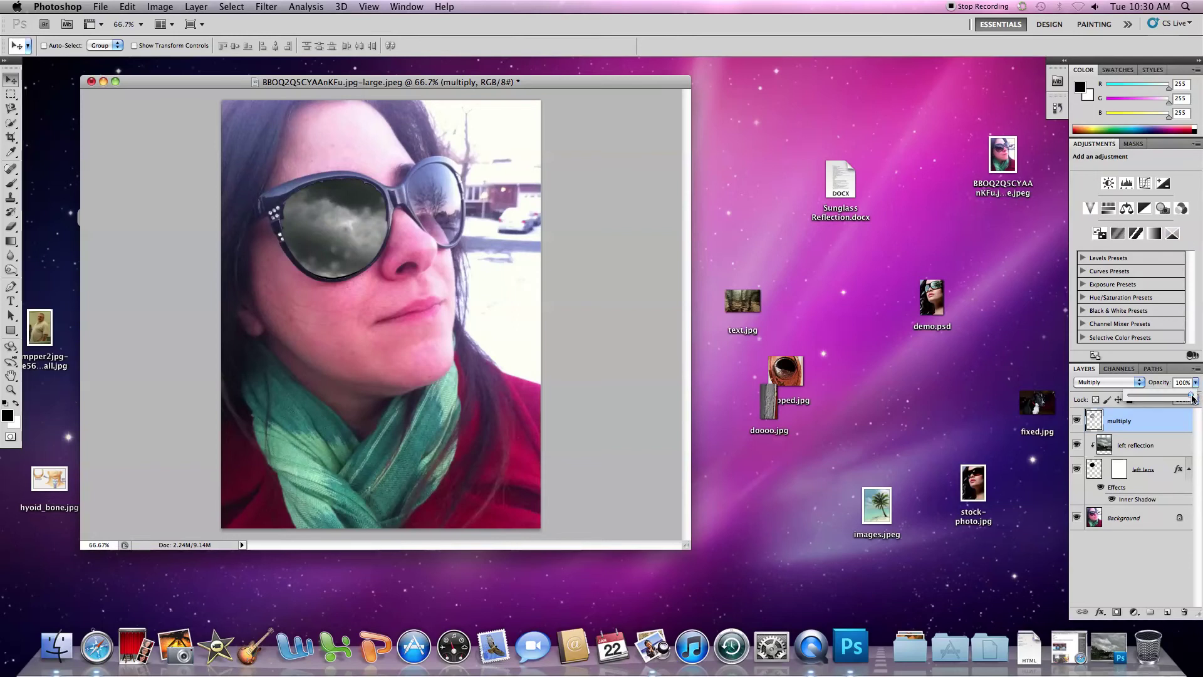
drag(1193, 397, 1159, 396)
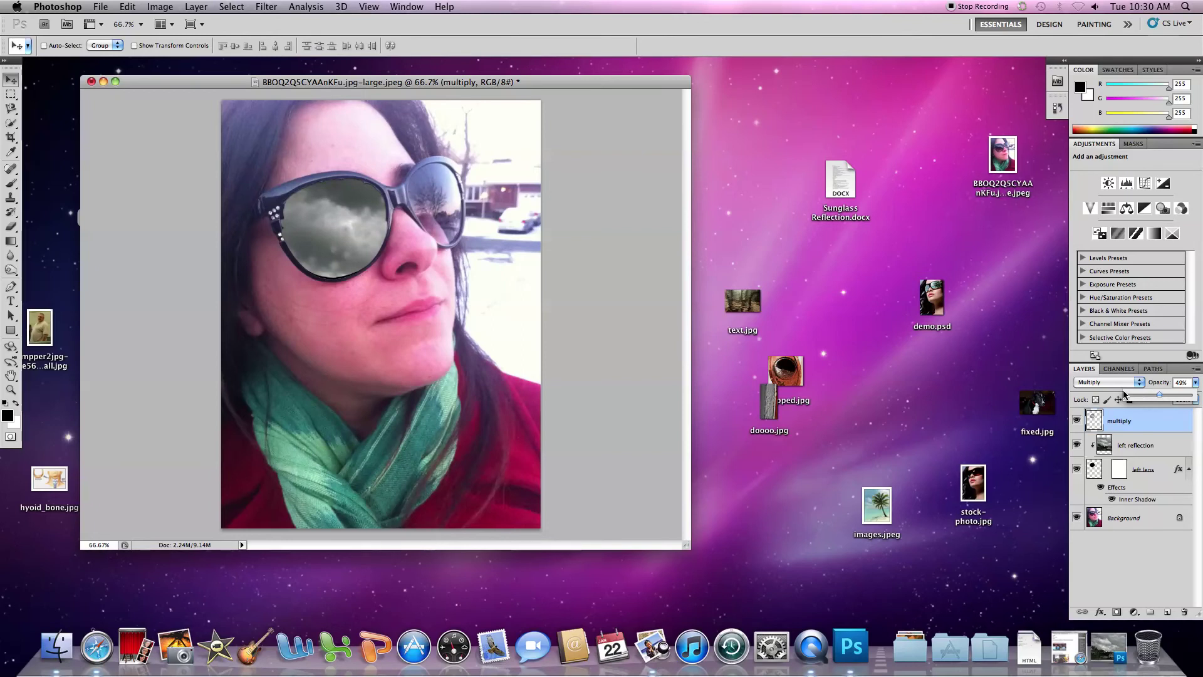
click(1149, 428)
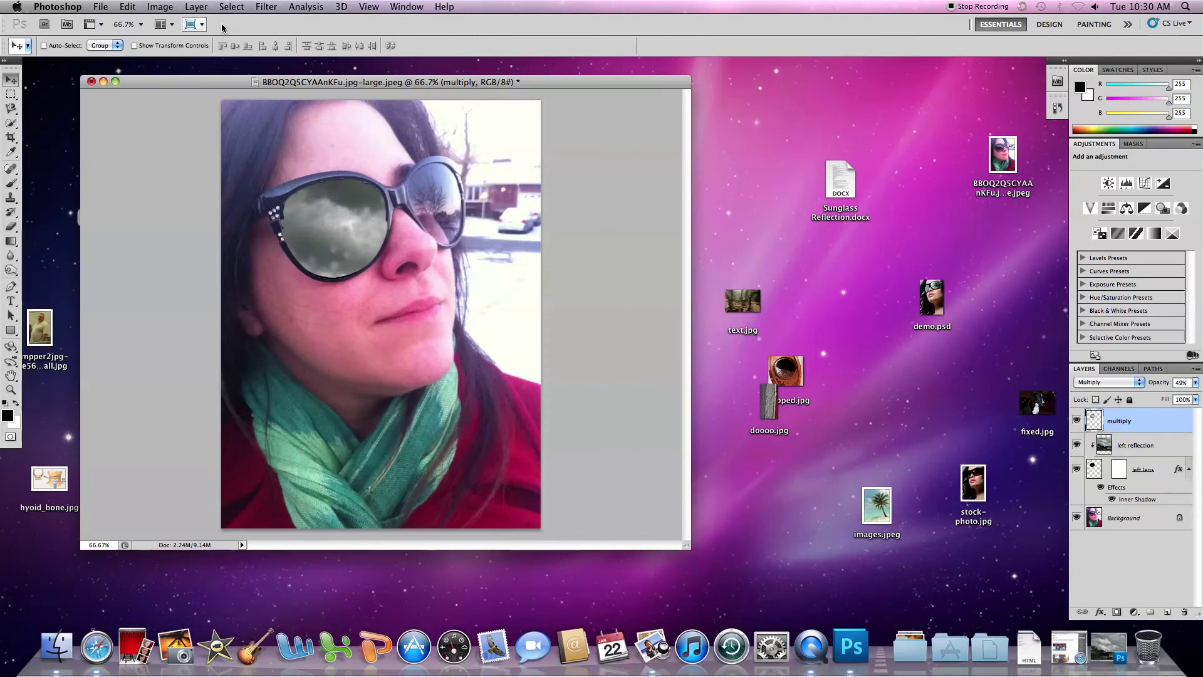
- Set up the Gradient tool with white as the foreground colour for a white-to-transparent gradient
click(12, 244)
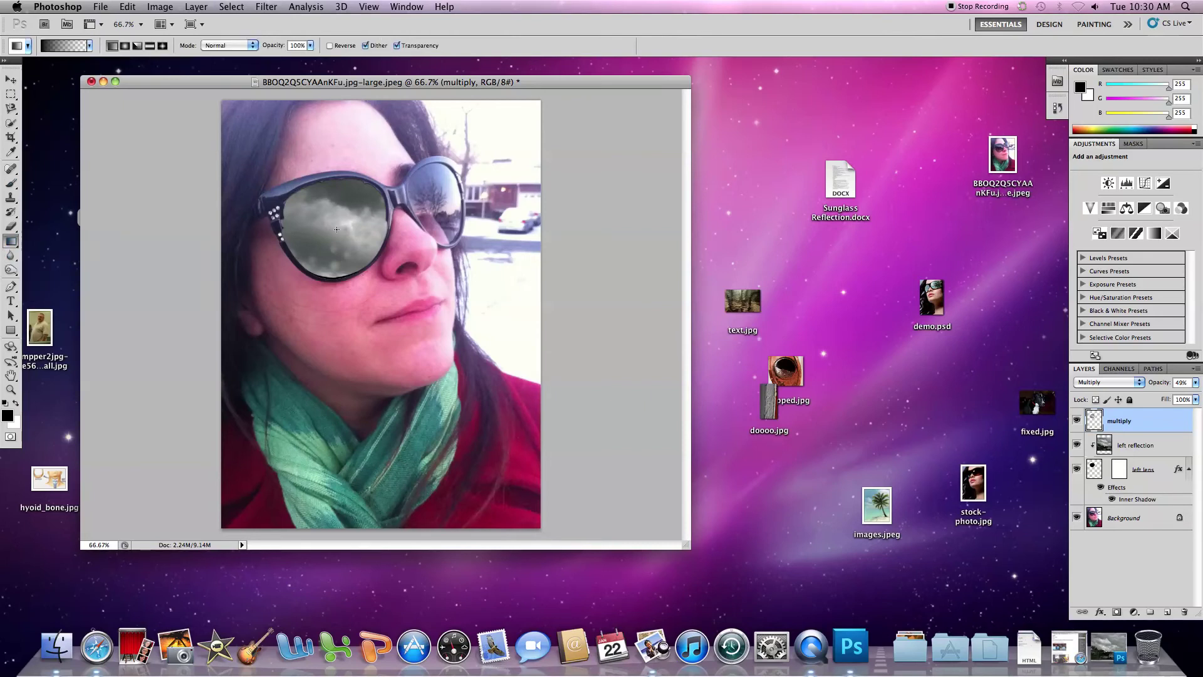
click(12, 242)
click(42, 242)
click(126, 47)
key(x)
key(x)
key(x)
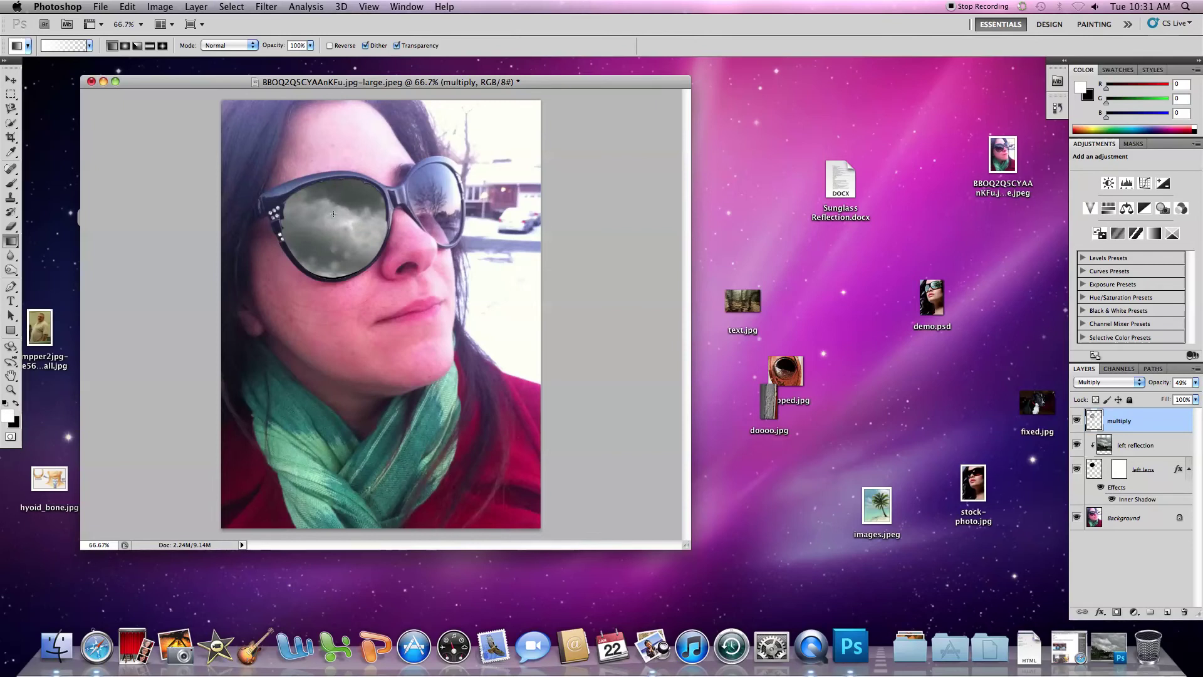
right_click(334, 214)
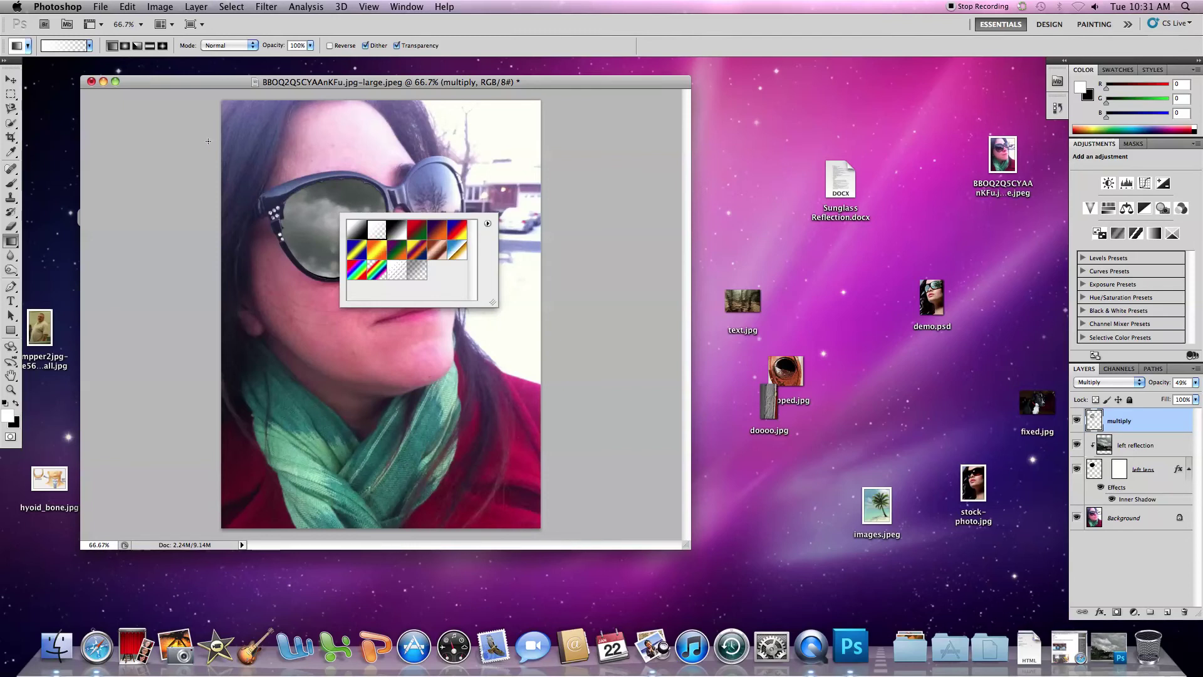
click(208, 141)
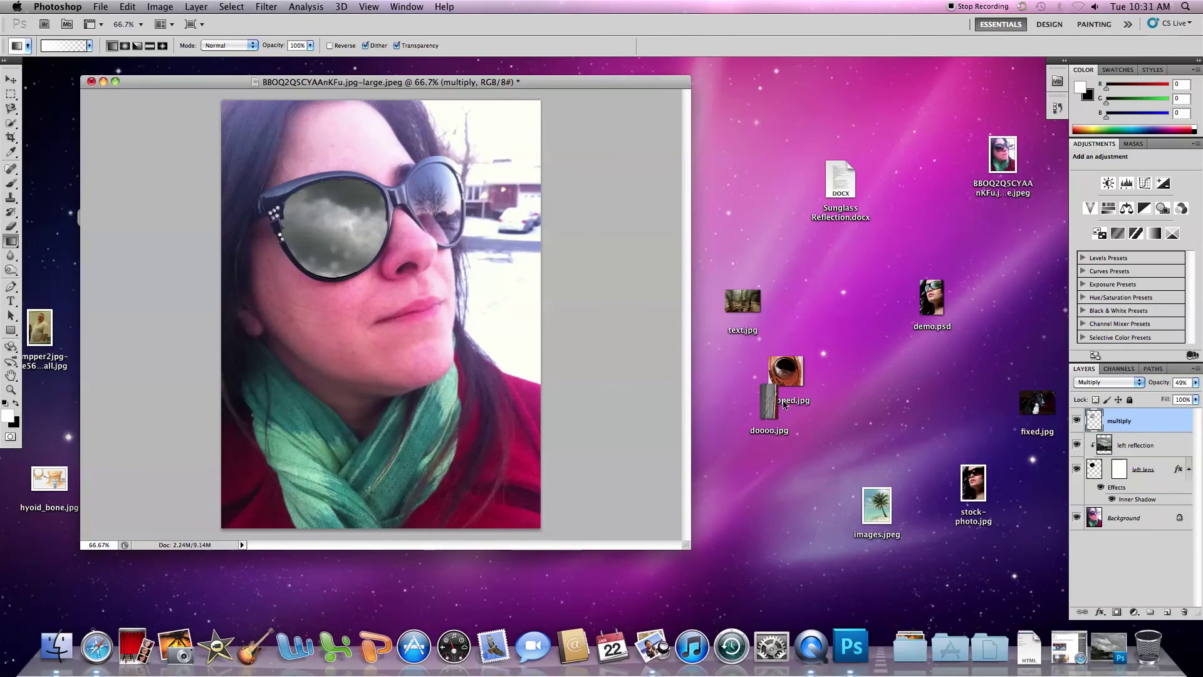
- Load the left lens layer's outline as a selection and create a new layer named "Highlight" above the multiply layer
super+click(1093, 470)
click(194, 7)
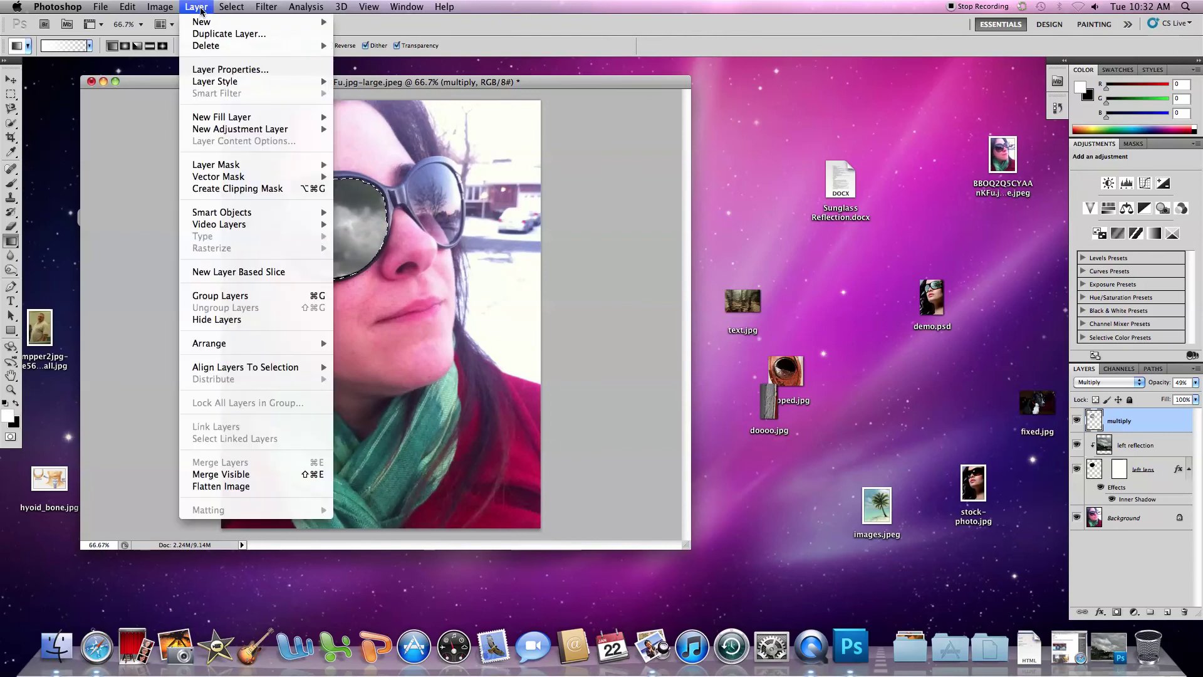
mouse_move(202, 22)
click(362, 25)
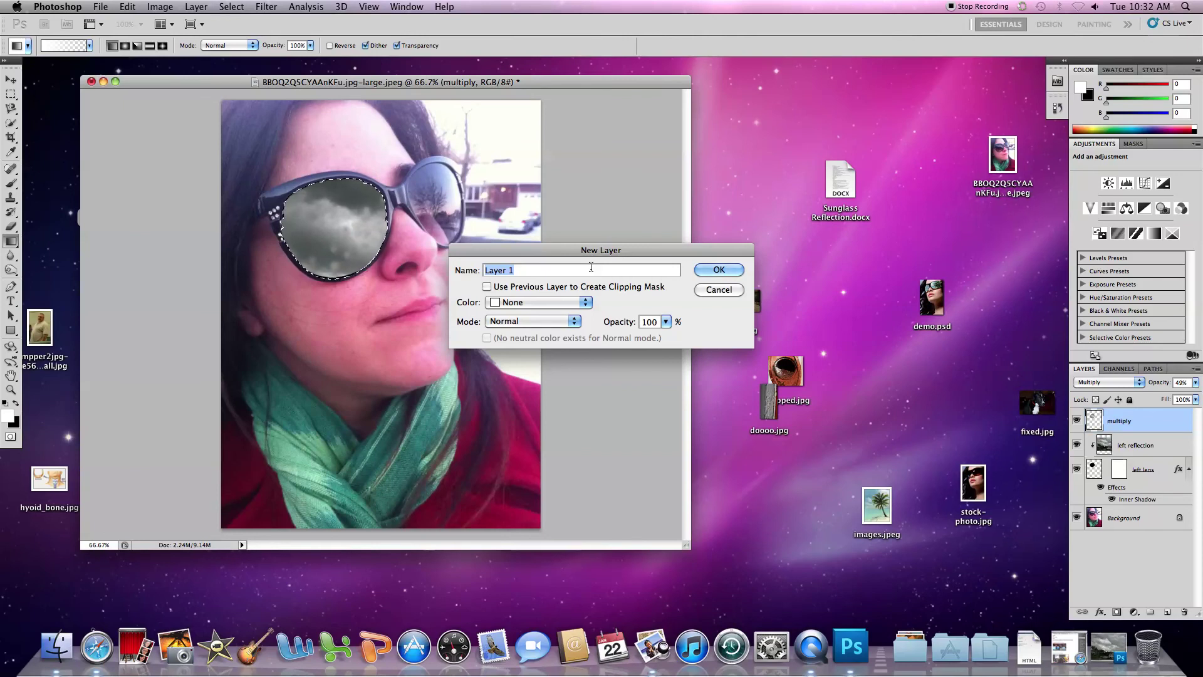
text(Highlight)
key(Return)
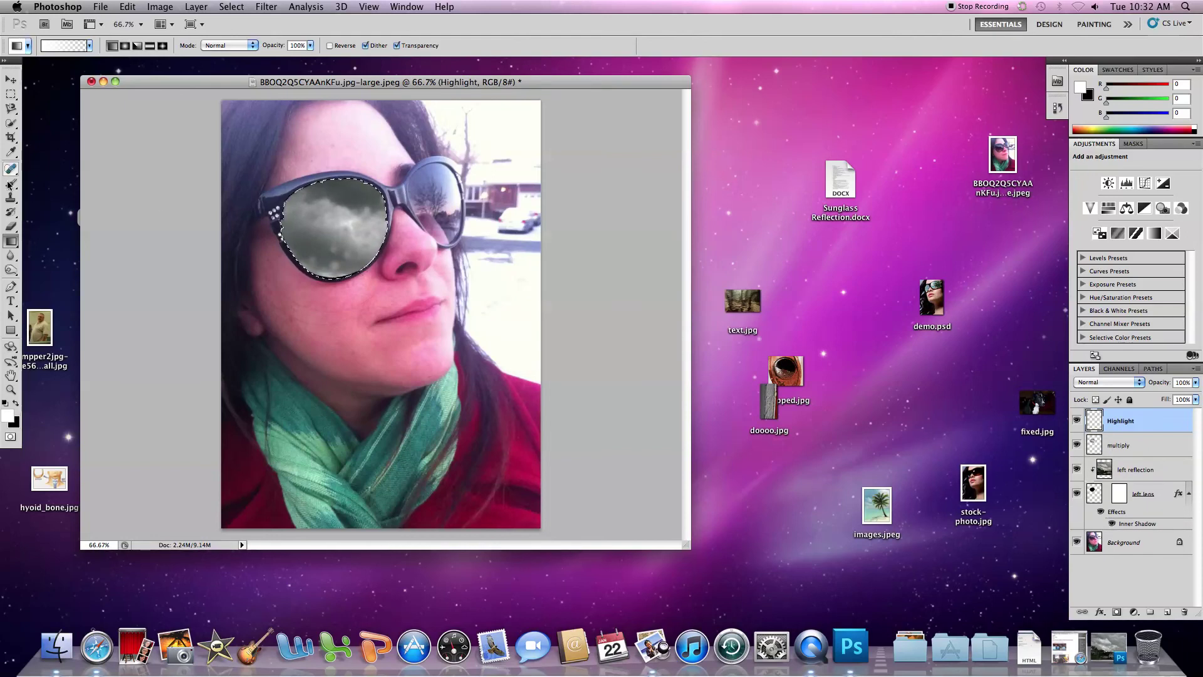
- Draw a short white-to-transparent gradient on the Highlight layer from the lens's outer left edge inward toward its centre
click(13, 246)
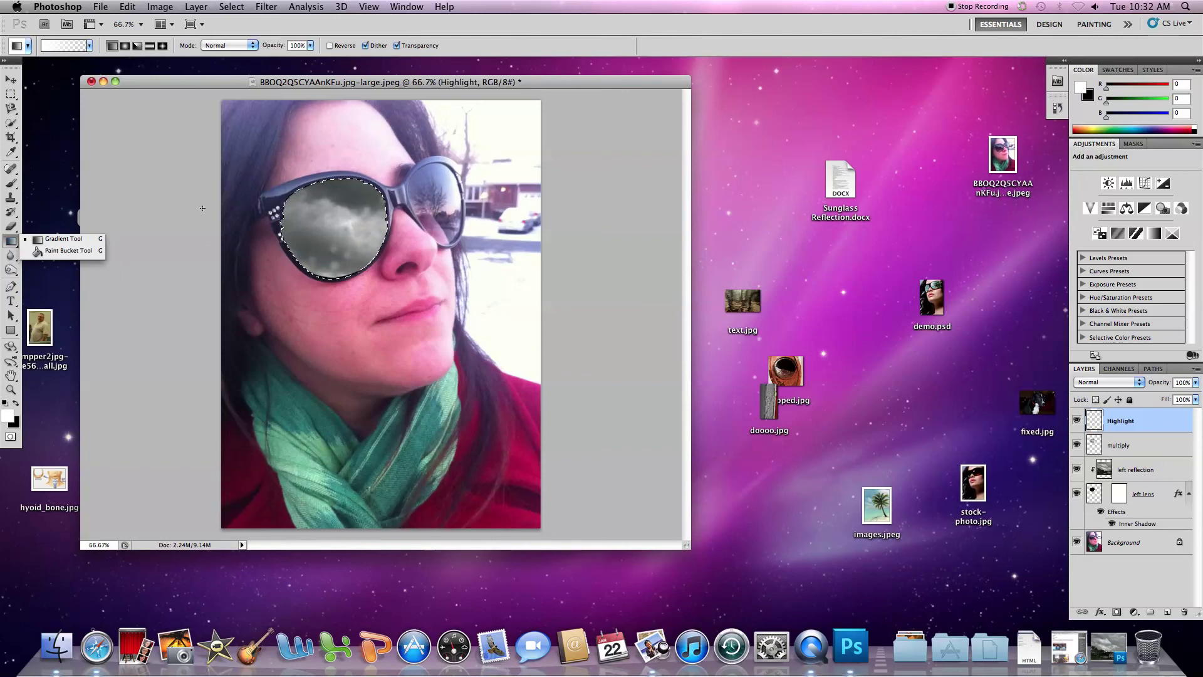
click(63, 239)
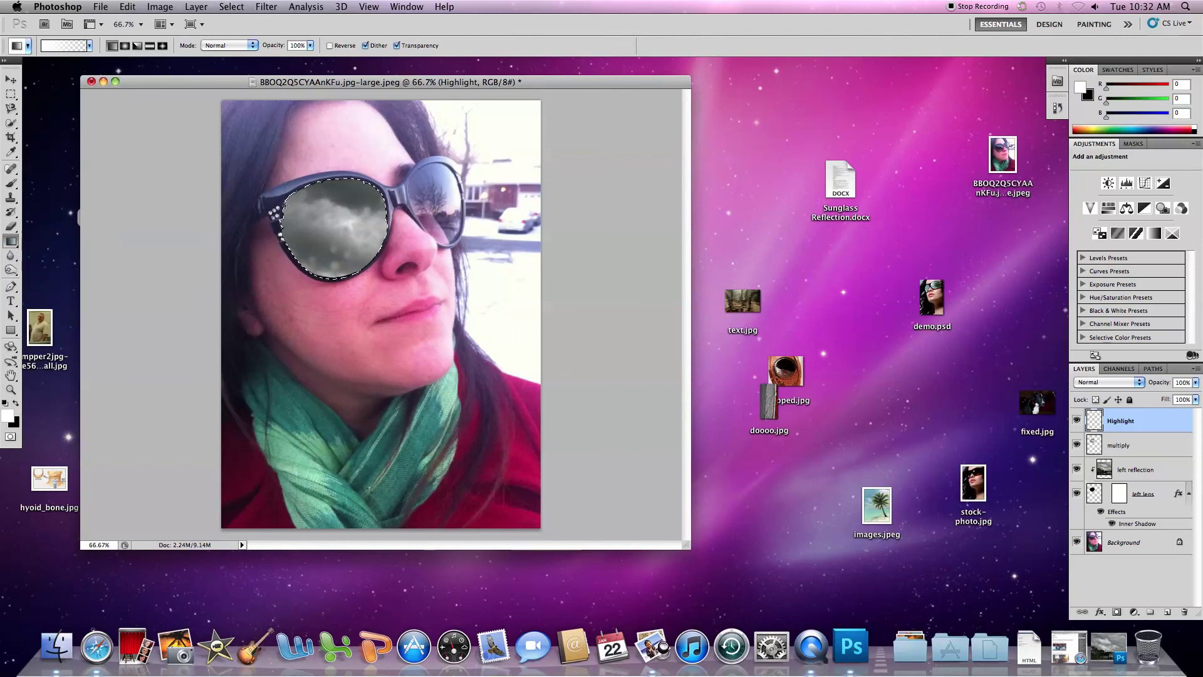
drag(288, 207, 320, 220)
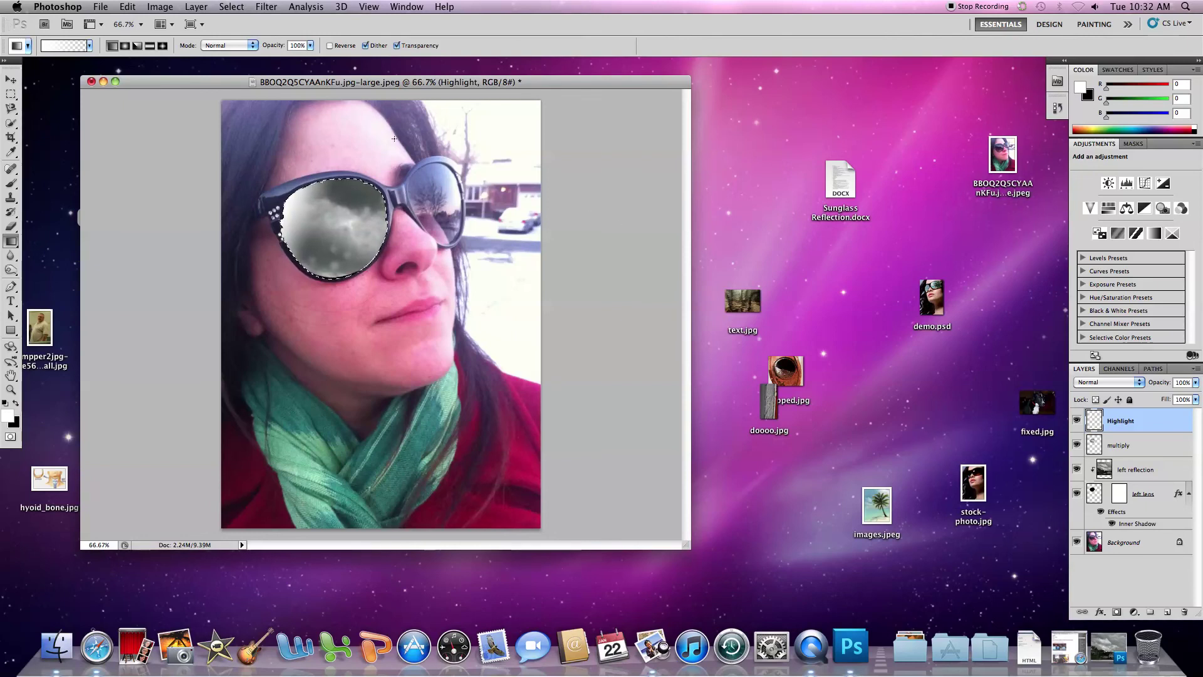
- Lower the Highlight layer's opacity to 69% and deselect the lens
click(1195, 382)
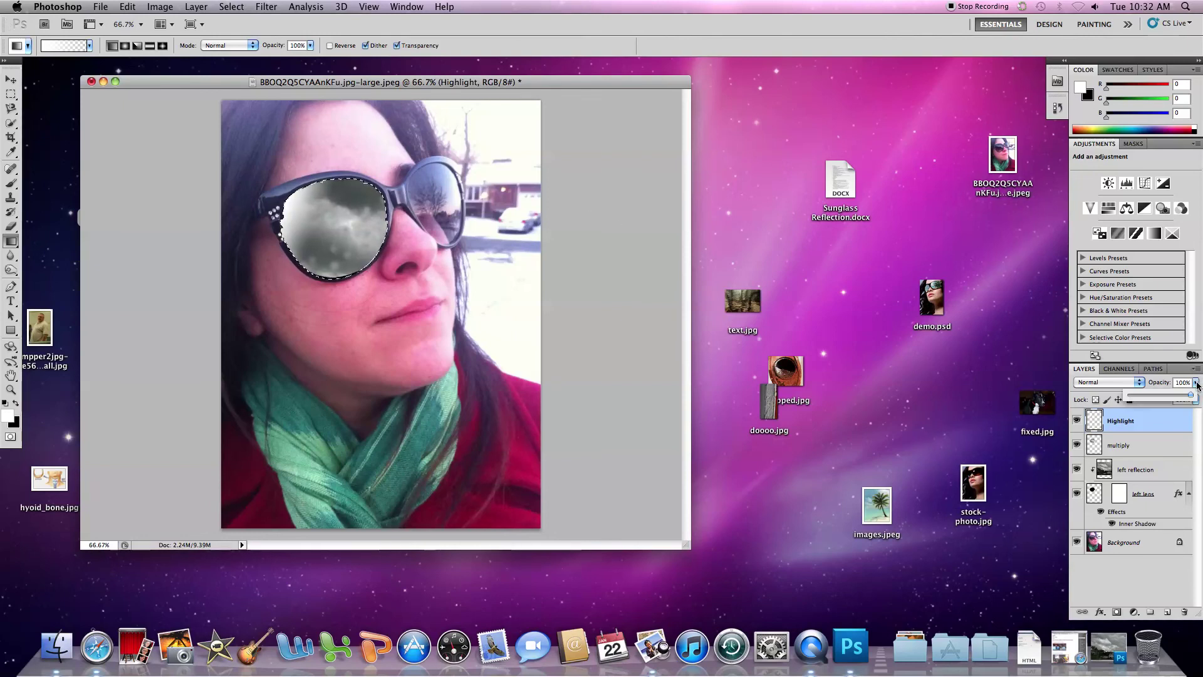
drag(1191, 396, 1174, 397)
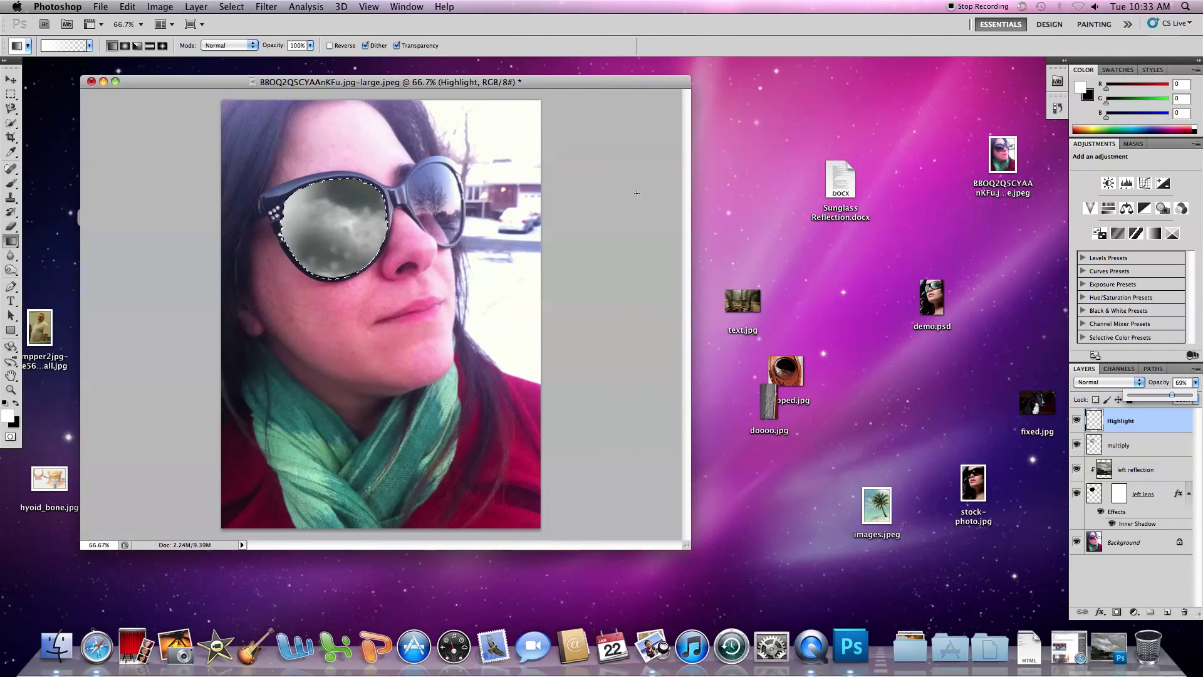
key(super+d)
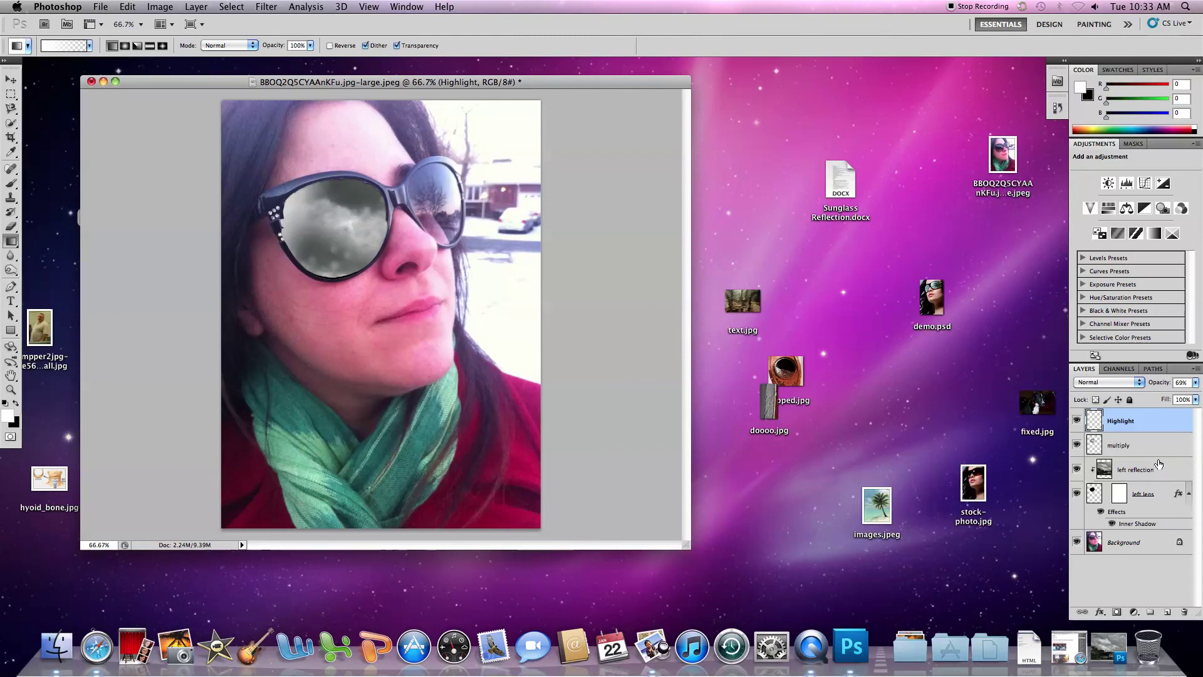
- Apply Hue/Saturation to the left reflection layer with hue +42 and saturation +45
click(1159, 471)
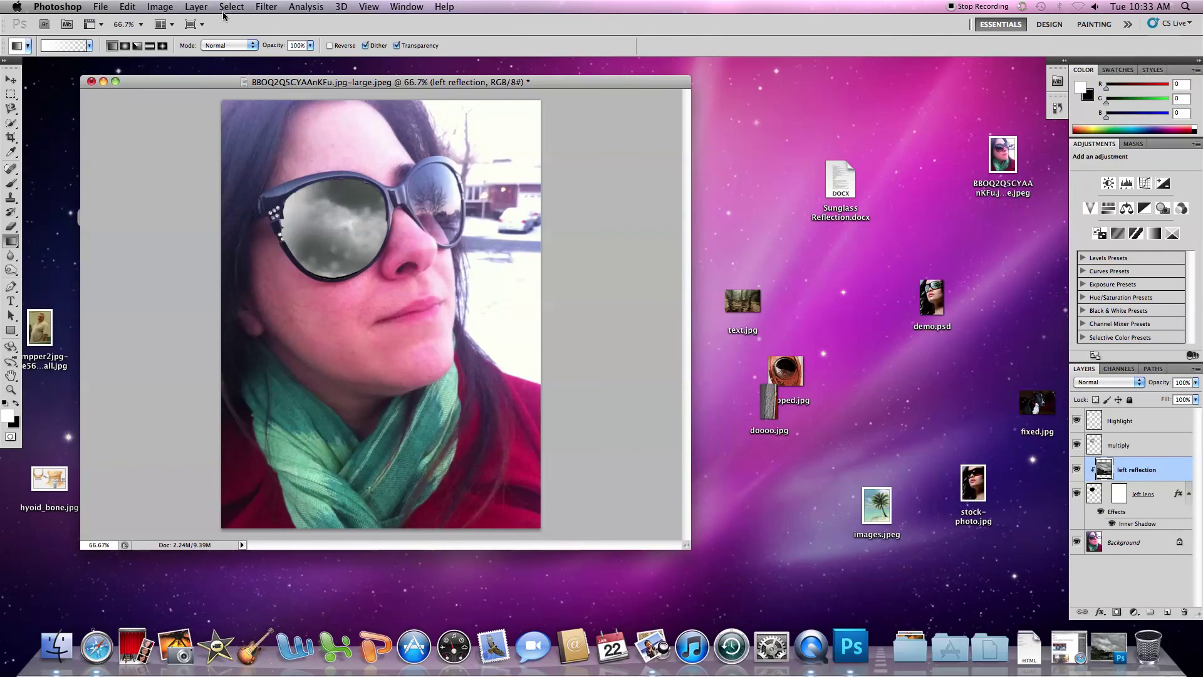
click(160, 7)
mouse_move(203, 50)
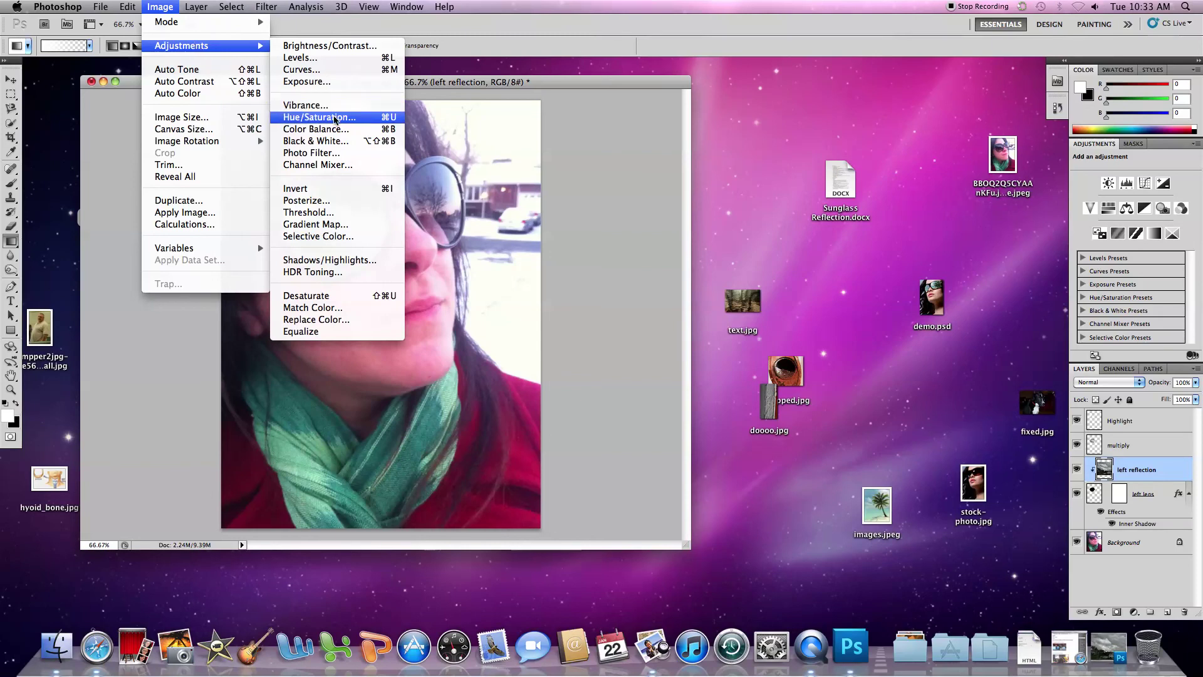
key(Escape)
key(i)
key(super+u)
drag(791, 254, 820, 295)
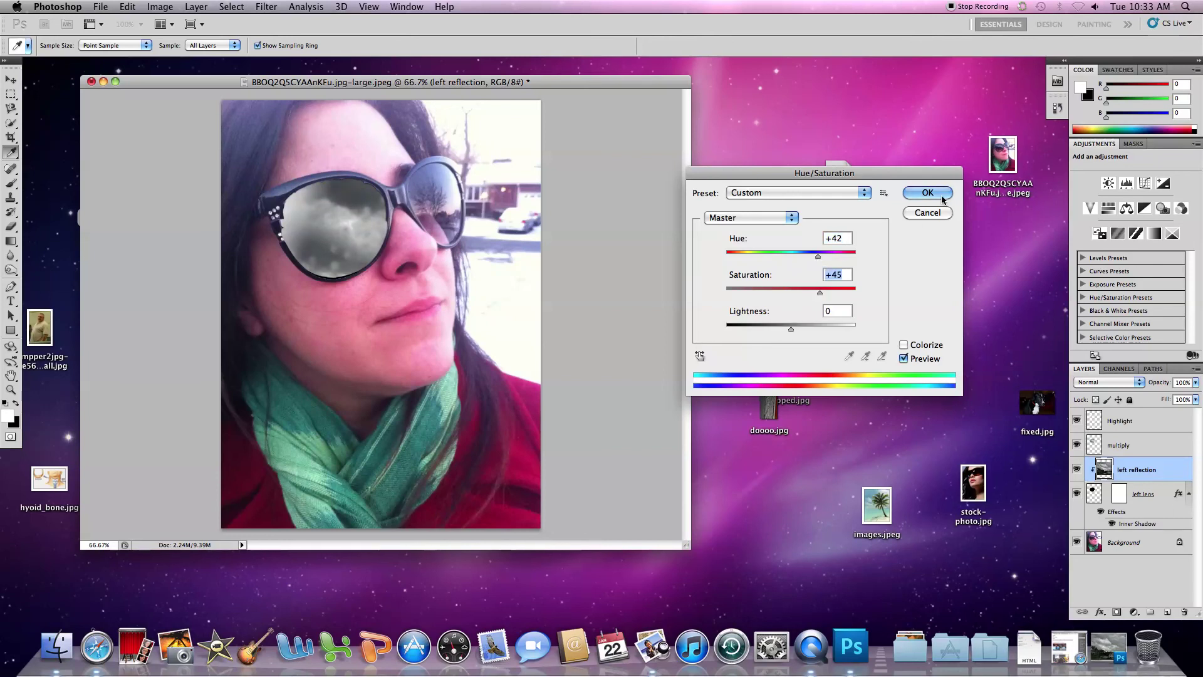
click(927, 192)
key(g)
- Apply Brightness/Contrast to the left reflection layer with brightness -1 and contrast 64
click(232, 6)
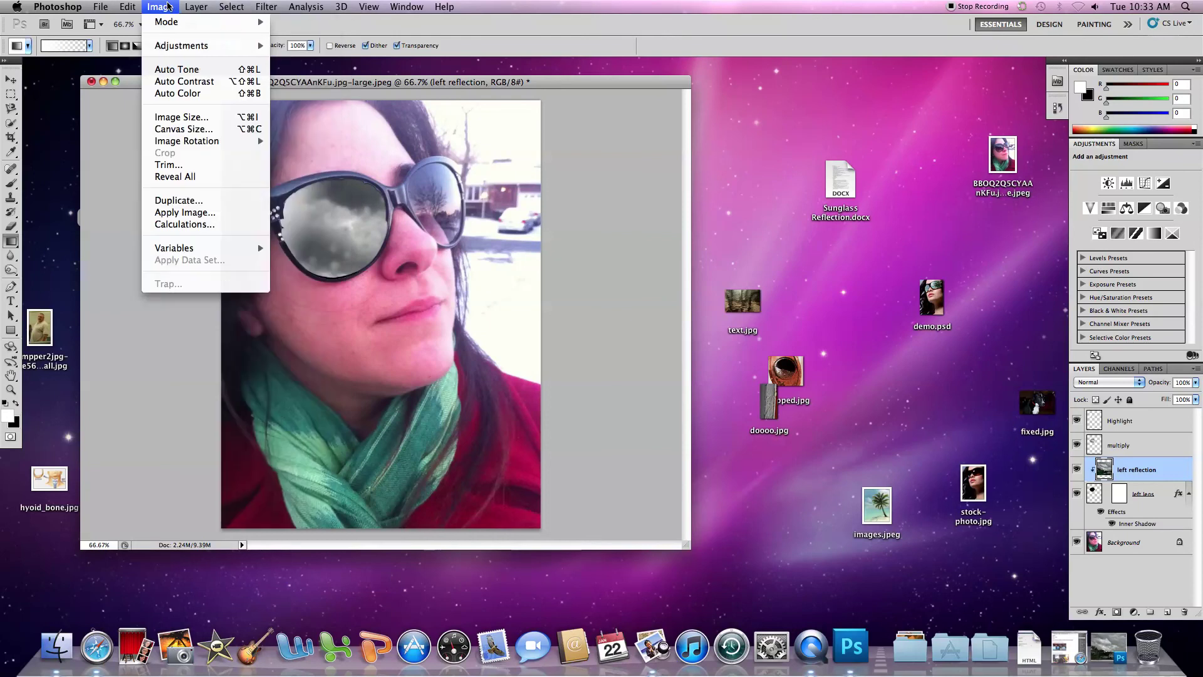
mouse_move(176, 50)
click(319, 46)
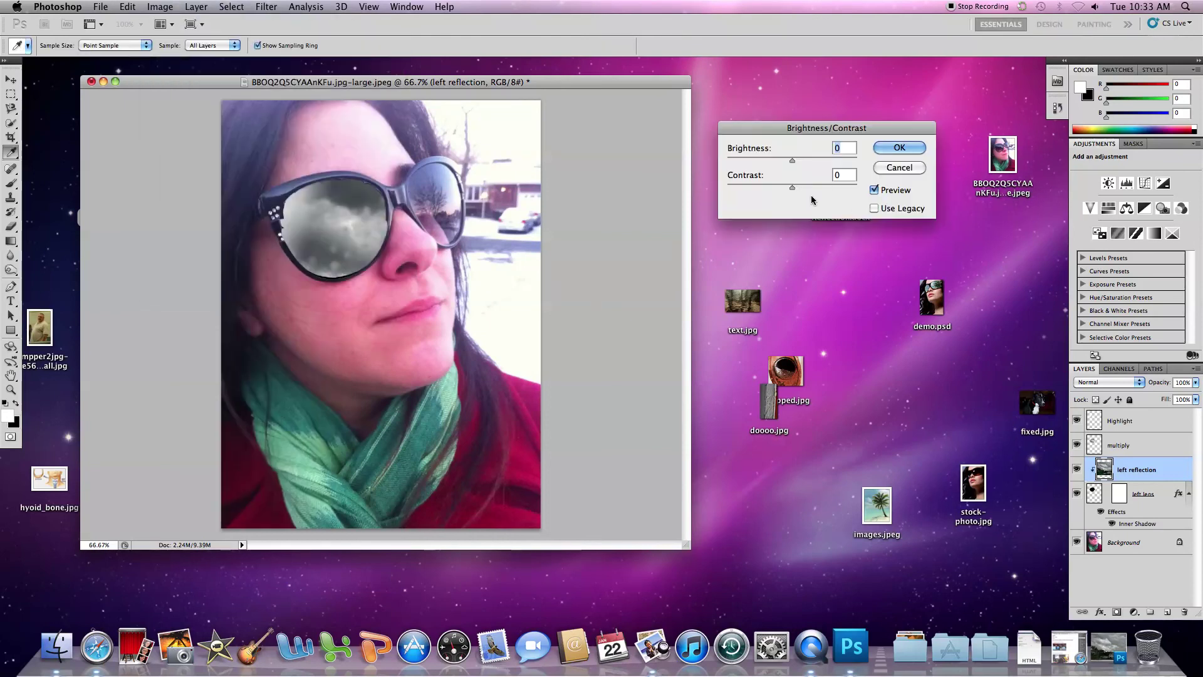
drag(793, 189, 793, 162)
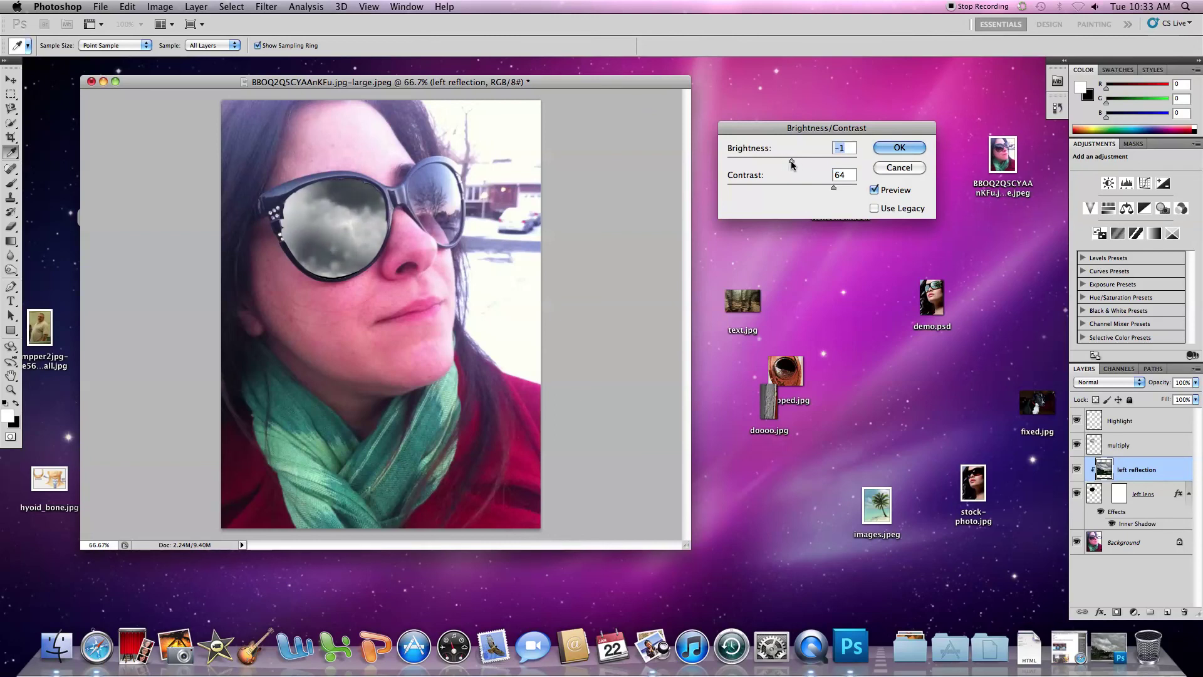
click(899, 149)
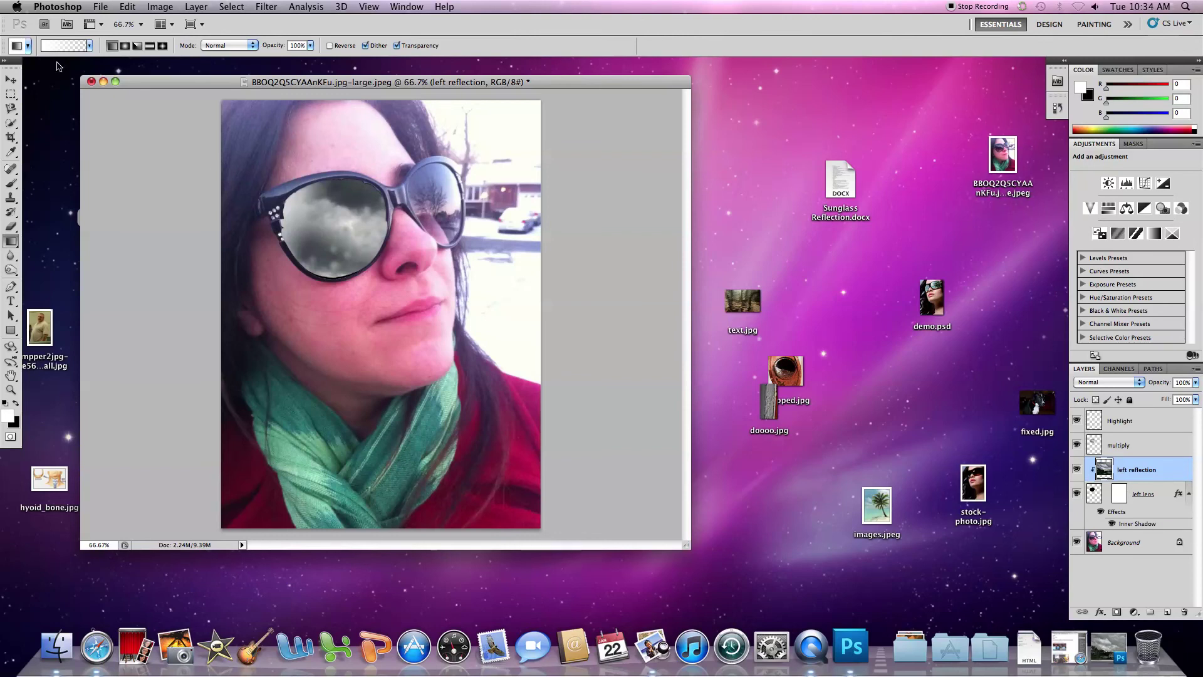
- Save the layered image to the Desktop in Photoshop format as "sunglass reflection.psd" with Maximize Compatibility on
click(100, 6)
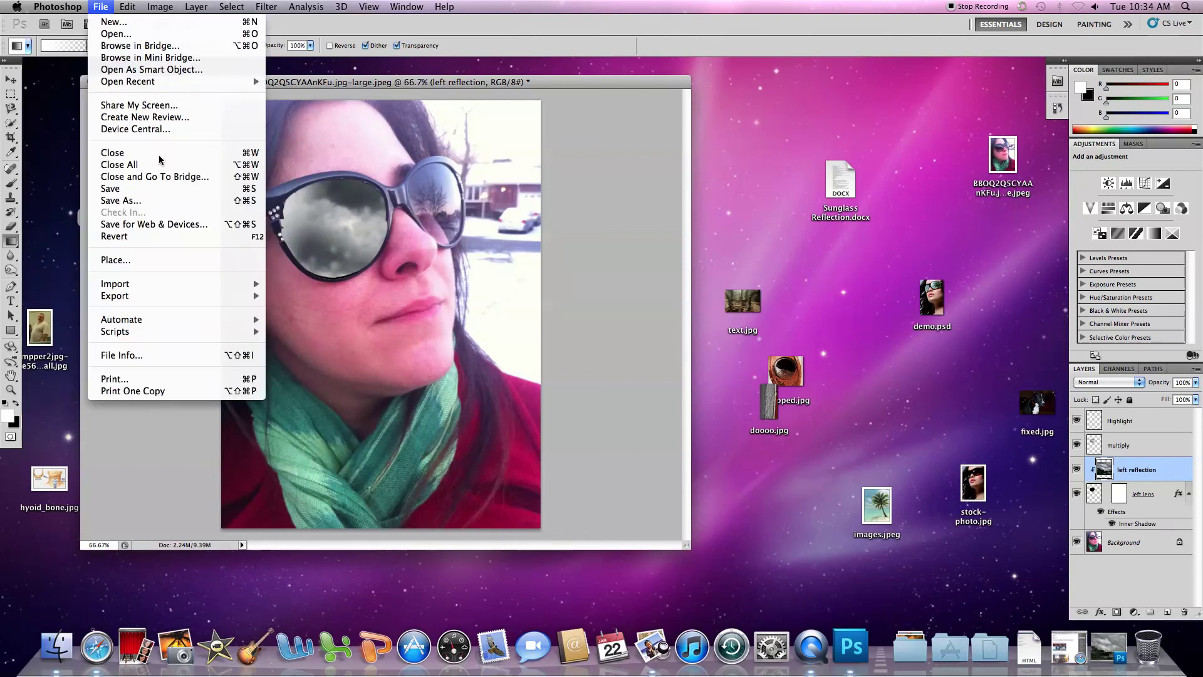
click(176, 200)
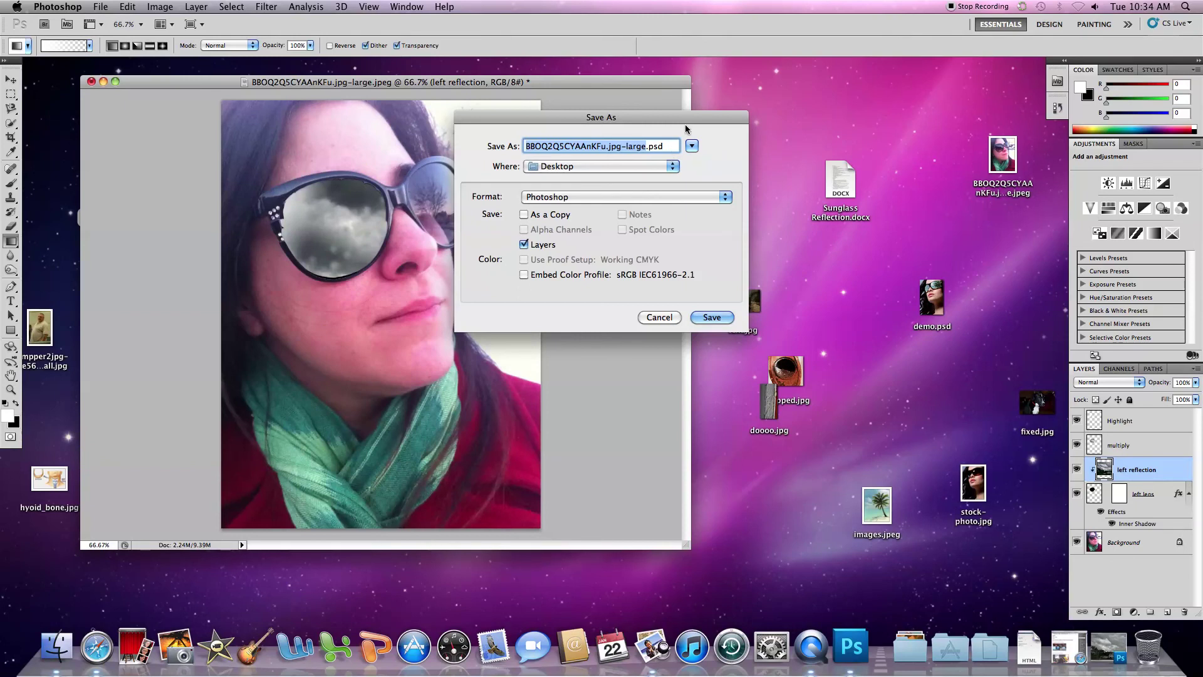
text(sunglass r)
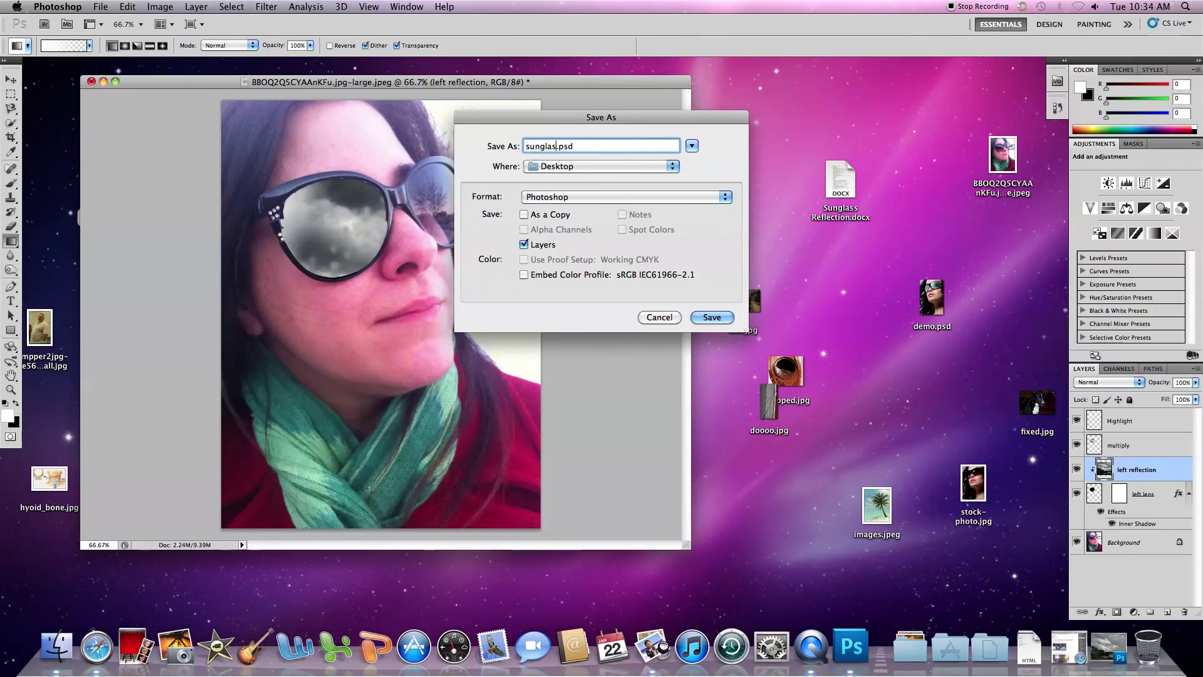
text(eflection)
click(714, 317)
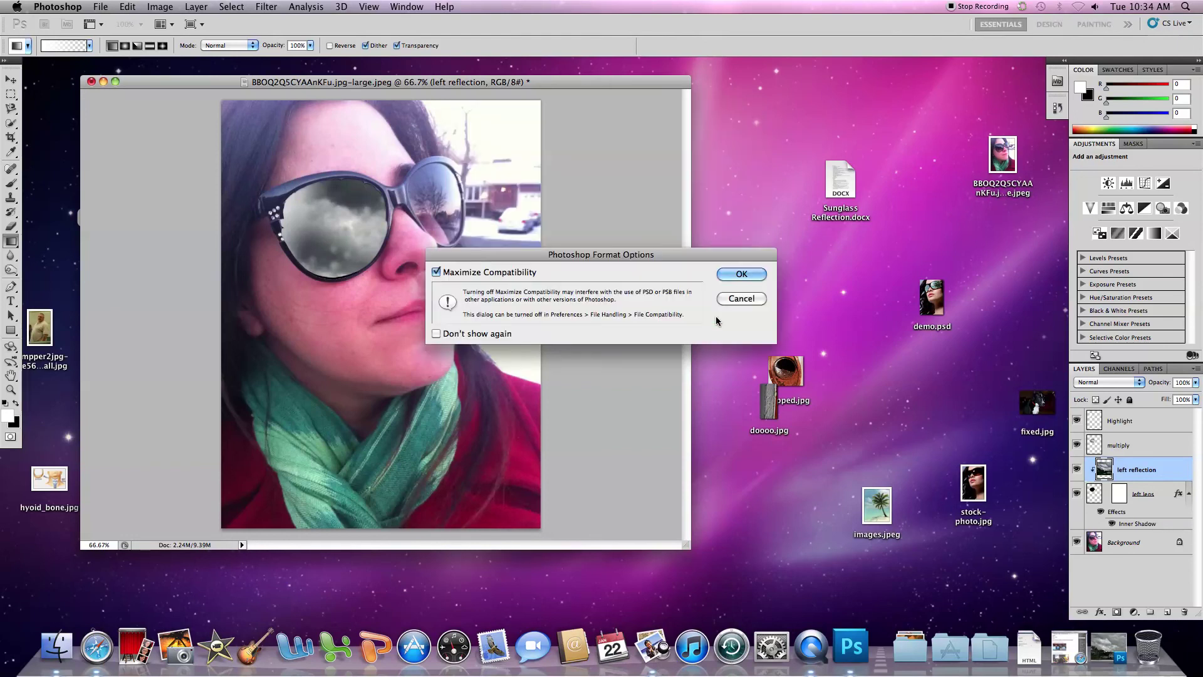
click(740, 276)
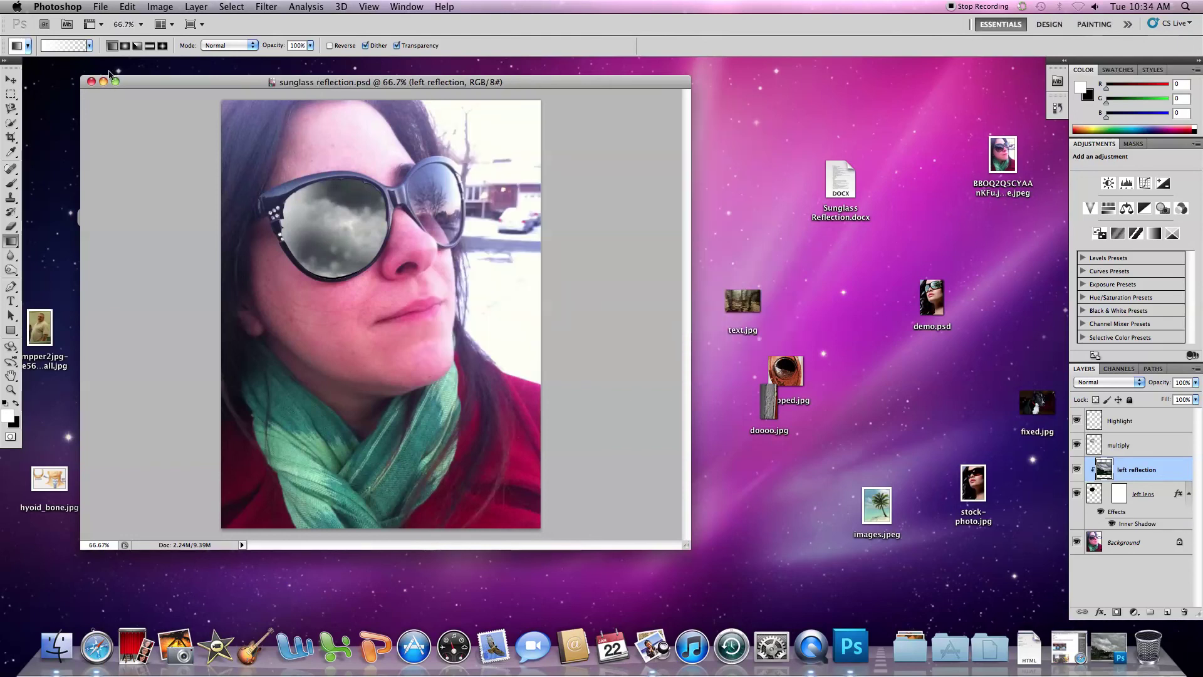